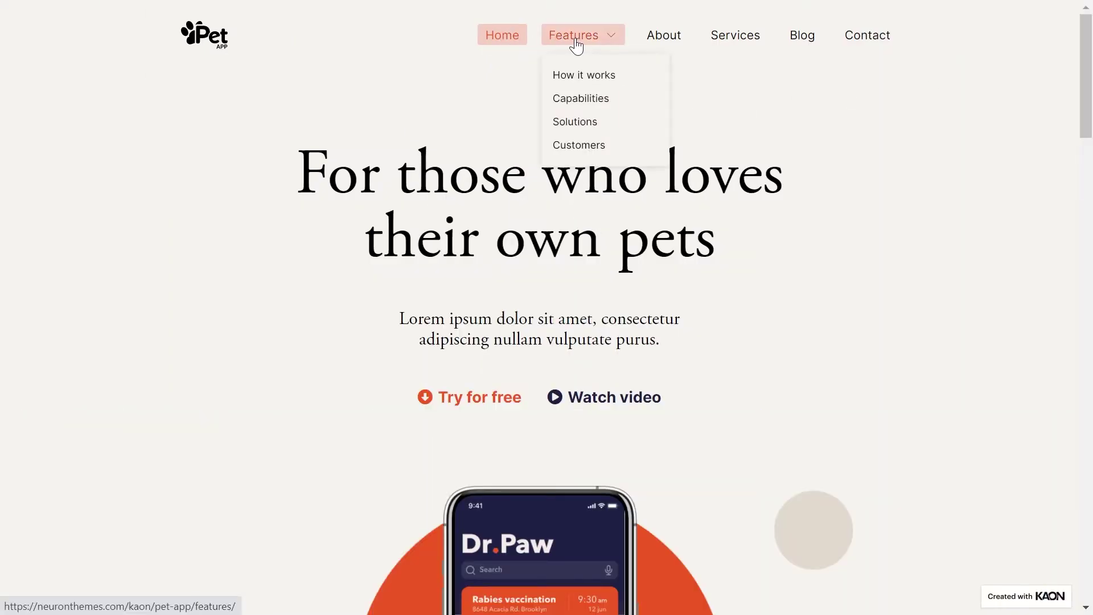
Browse the Pet App, conference, photography and charity demo pages: About, Schedule, Workshops, Journal, Contact.
left_click(661, 38)
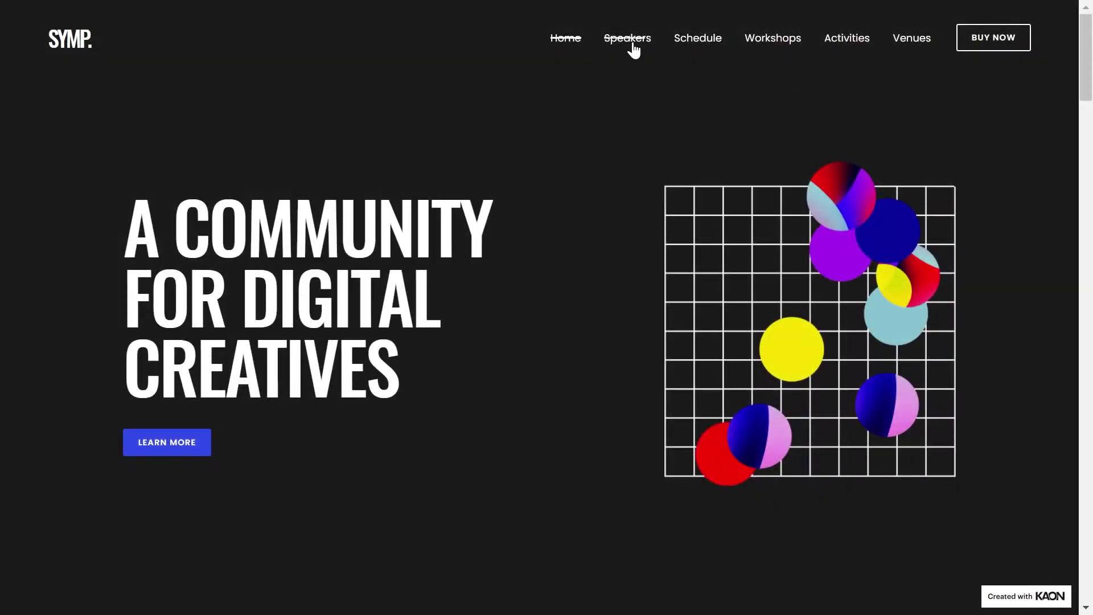
left_click(698, 45)
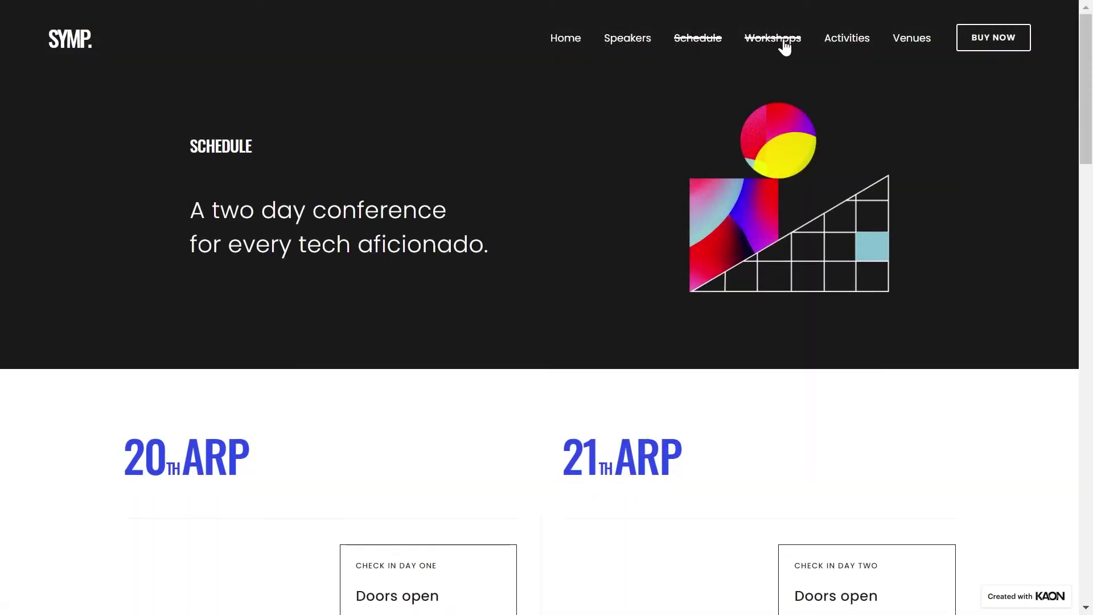
left_click(784, 46)
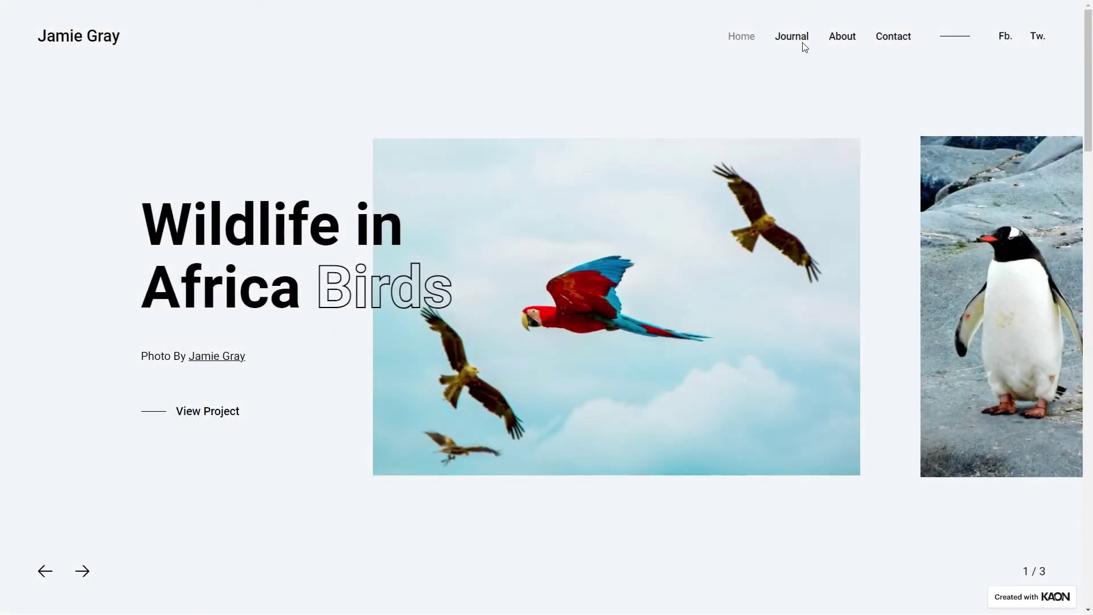
left_click(799, 44)
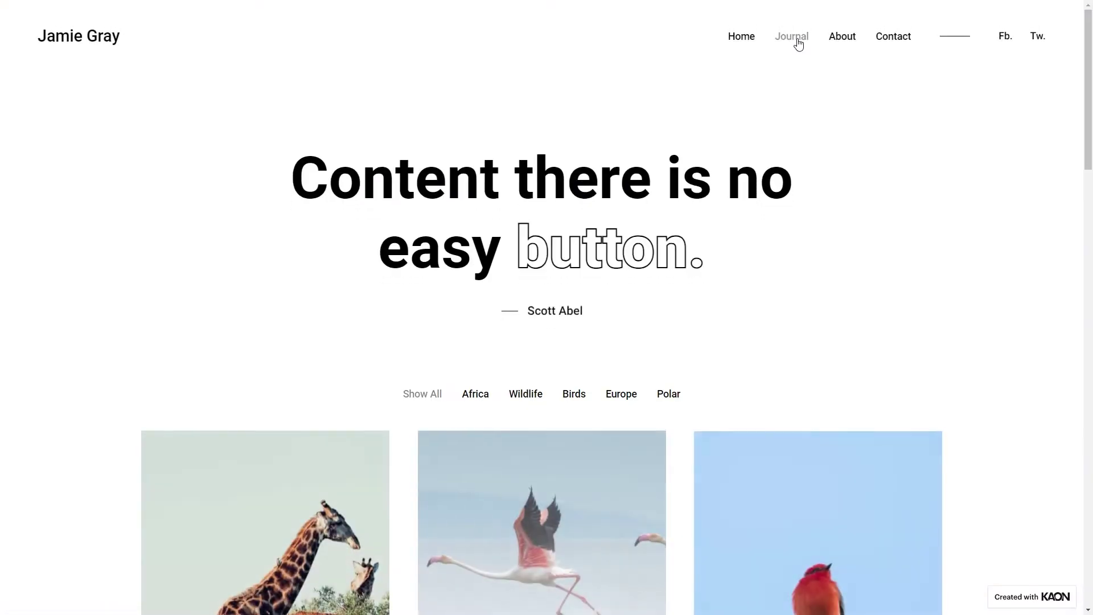
left_click(845, 44)
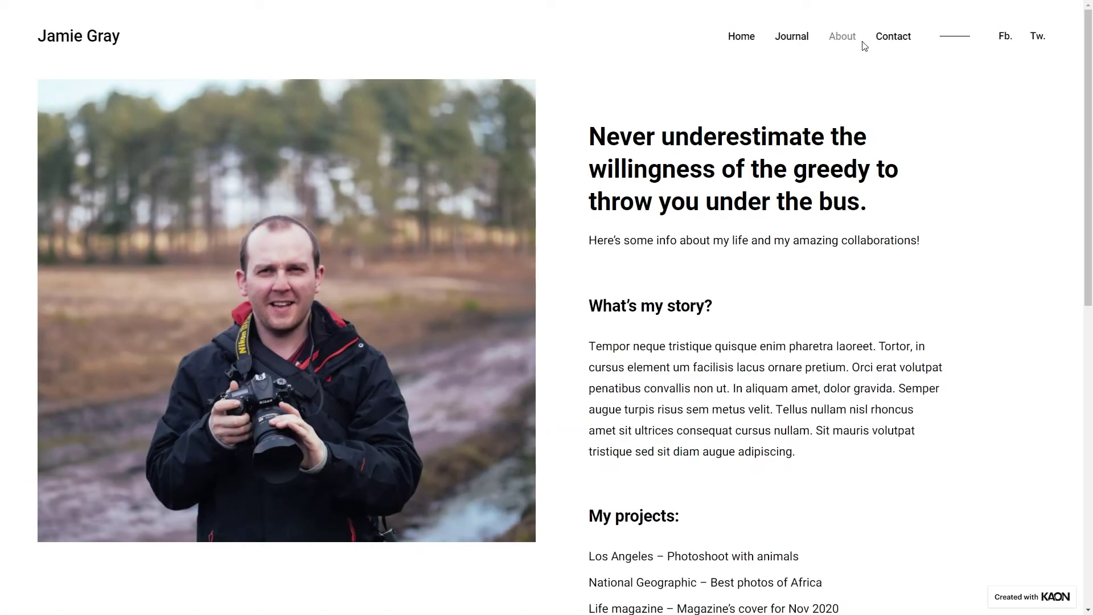
left_click(895, 44)
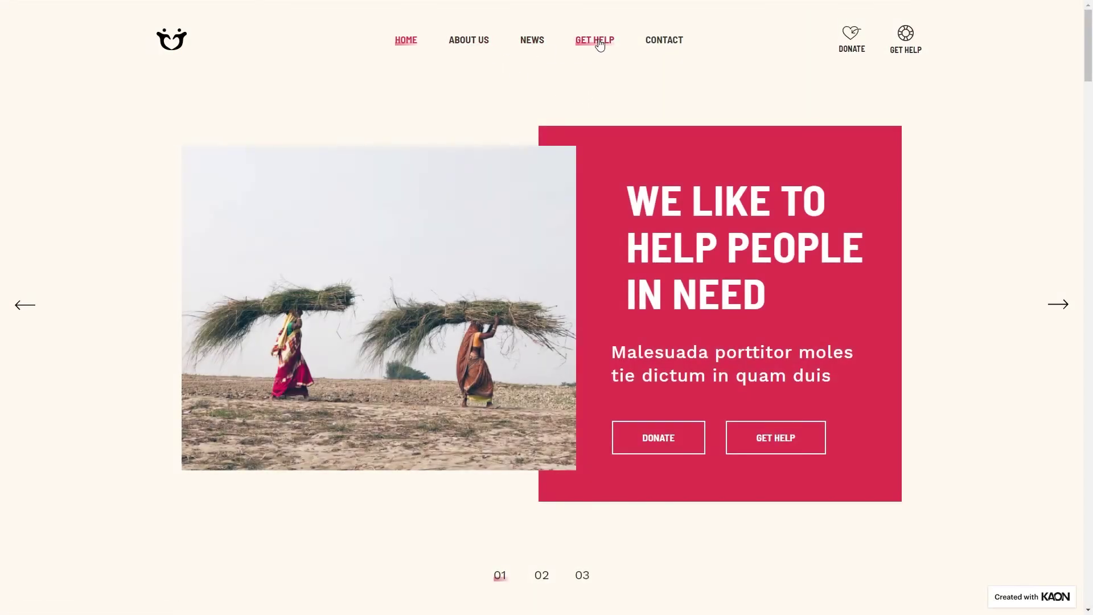
left_click(659, 47)
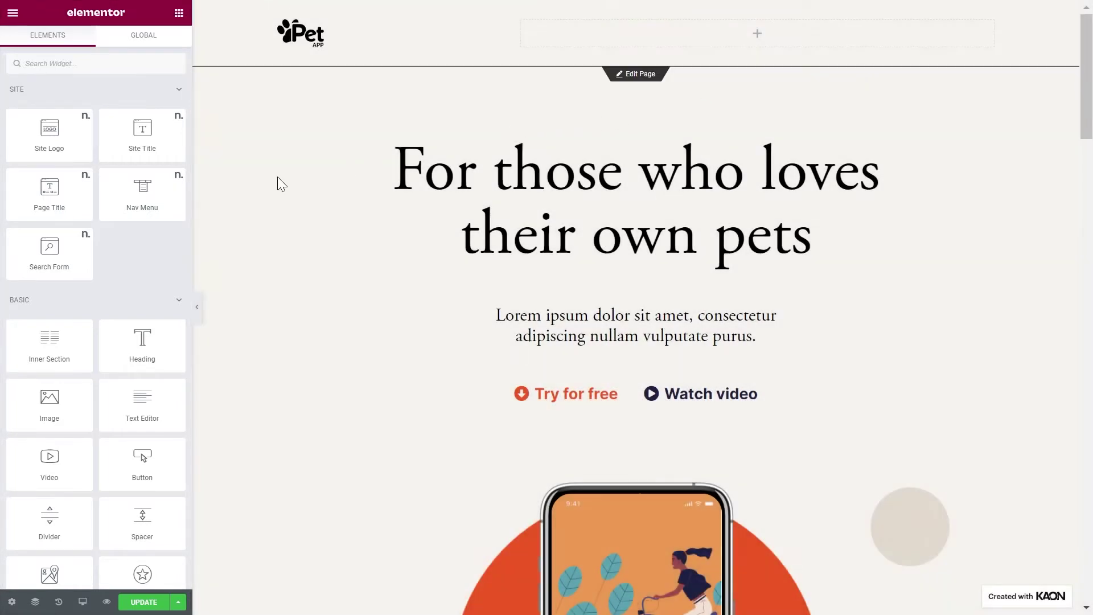
Add a Nav Menu widget to the empty header column and set its menu to Header Menu.
left_click_drag(174, 193, 638, 34)
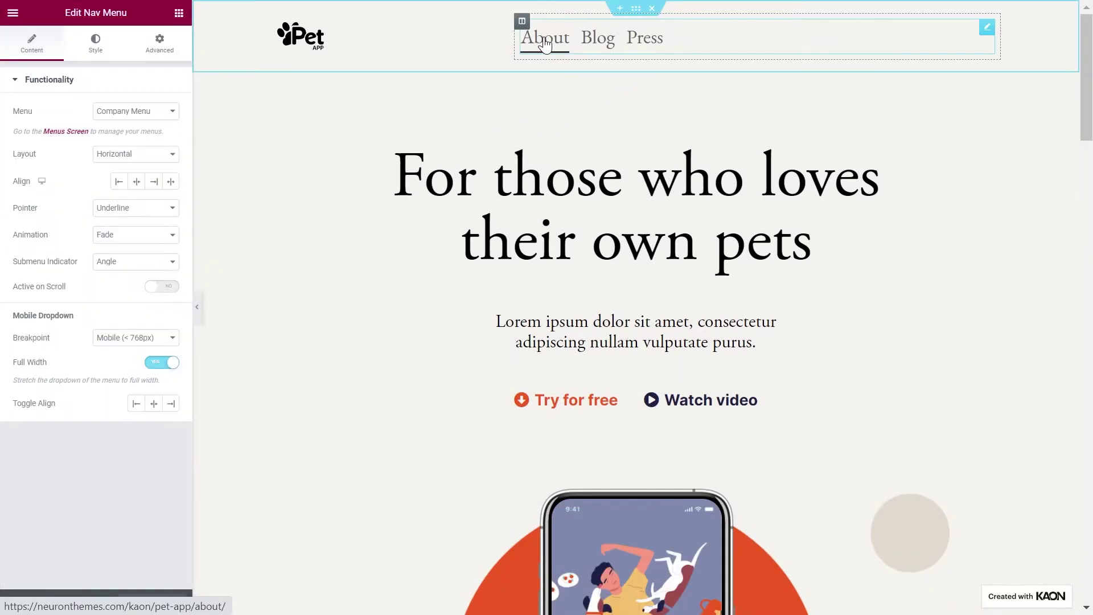
left_click(146, 113)
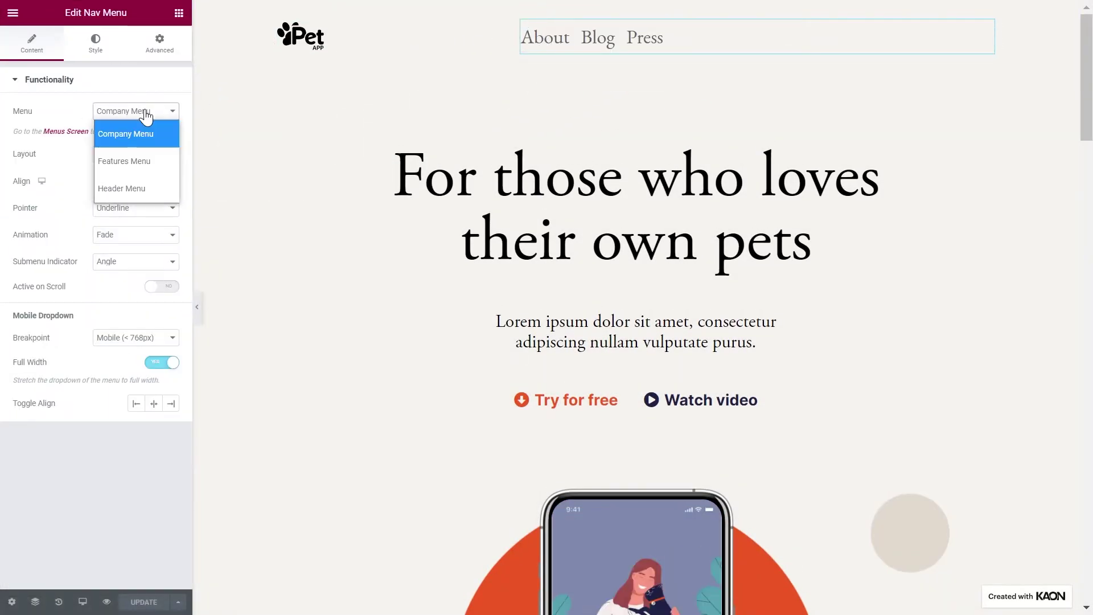
left_click(137, 192)
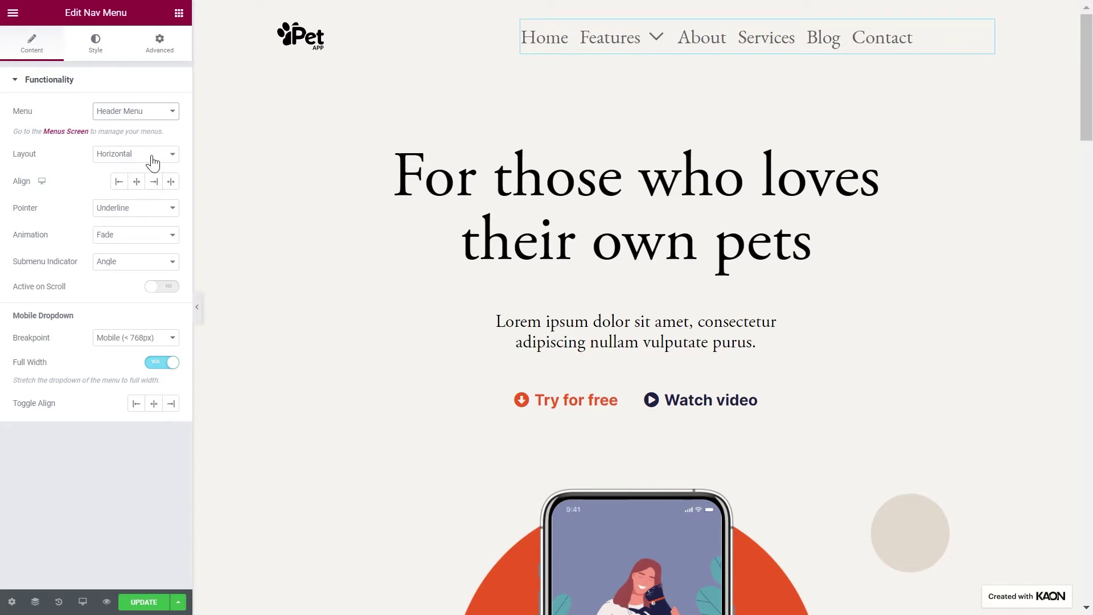
Try the Vertical and Dropdown layouts, then keep the menu Horizontal.
left_click(152, 163)
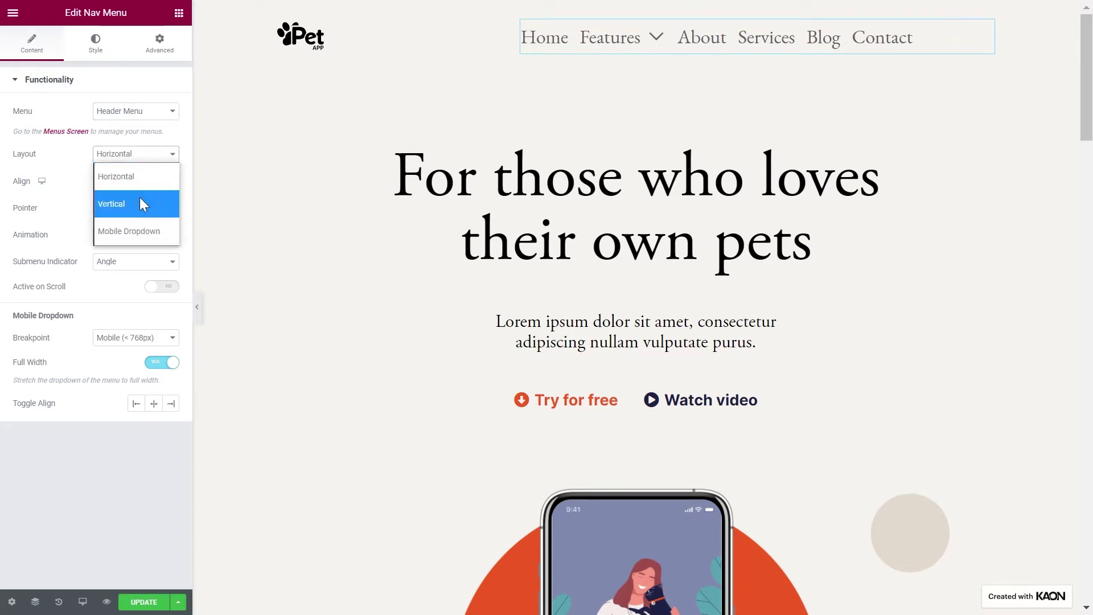
left_click(140, 200)
left_click(146, 154)
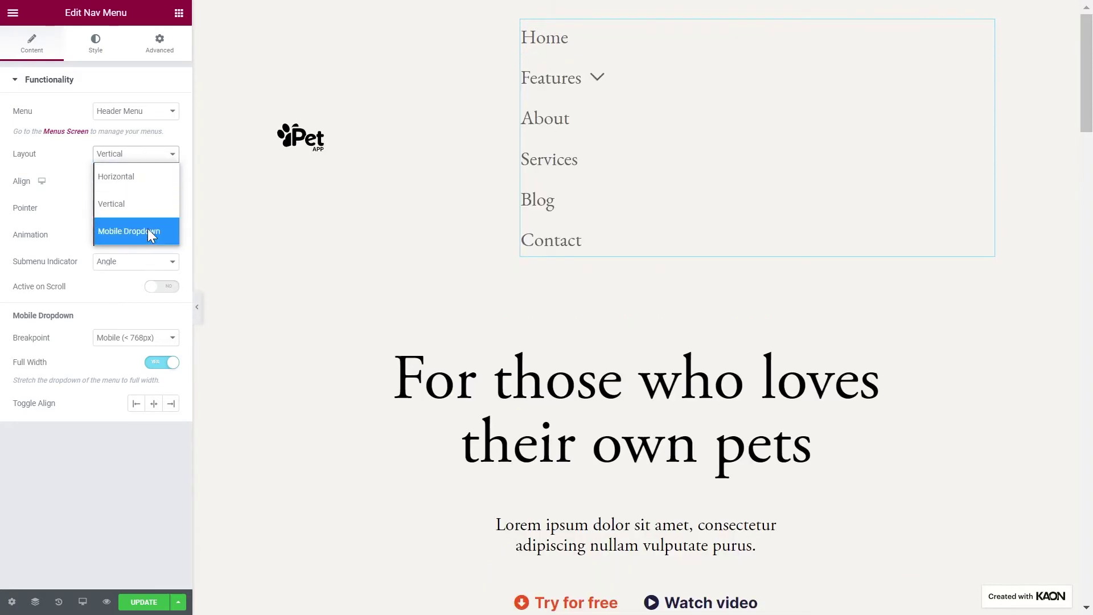
left_click(148, 235)
left_click(137, 155)
left_click(136, 174)
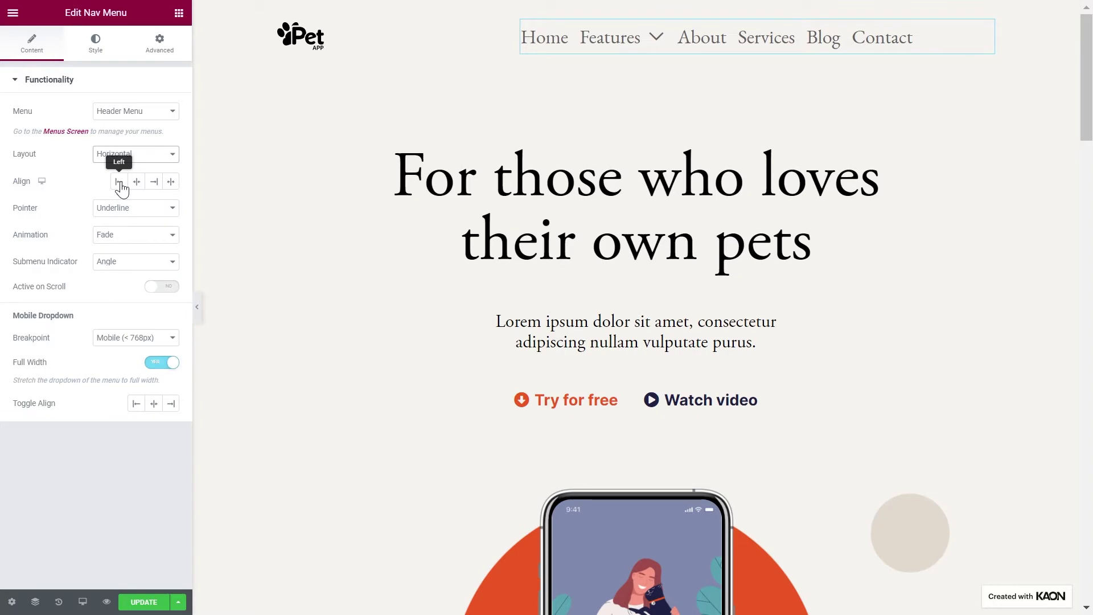
Try Center and Stretch alignment, settling on right-aligned menu links.
left_click(137, 182)
left_click(154, 182)
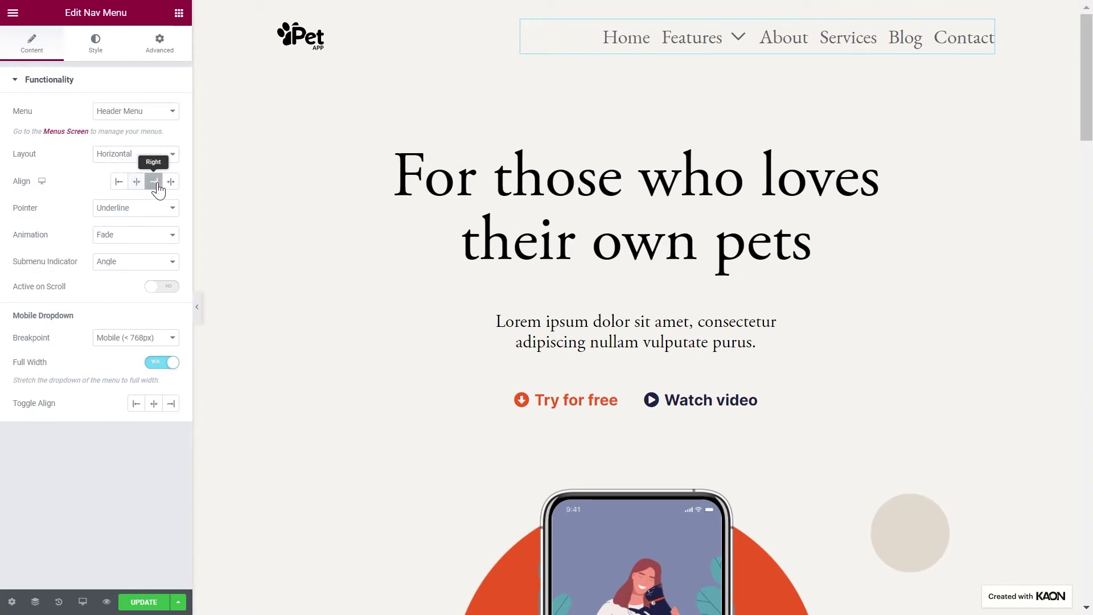
left_click(171, 182)
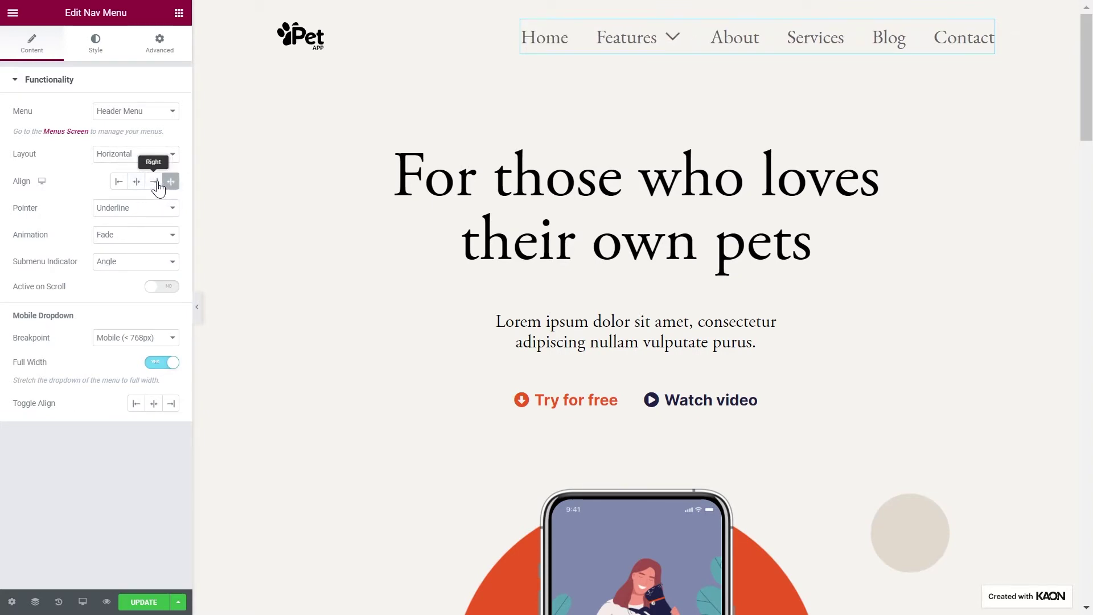
left_click(154, 181)
Review the Underline pointer and Fade animation, then set the pointer to None.
left_click(152, 210)
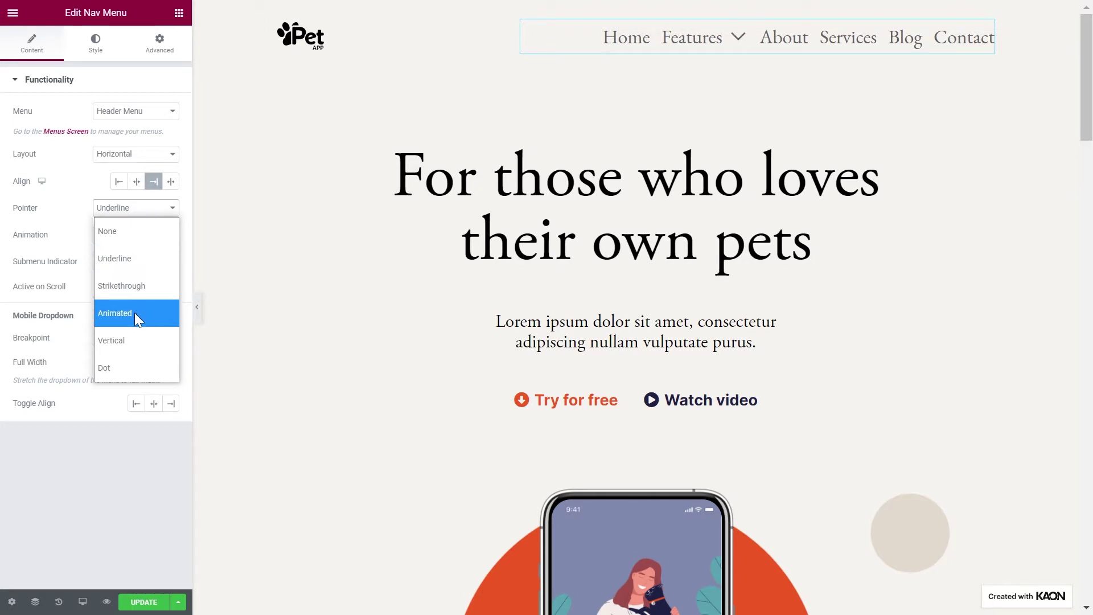
left_click(147, 215)
left_click(139, 235)
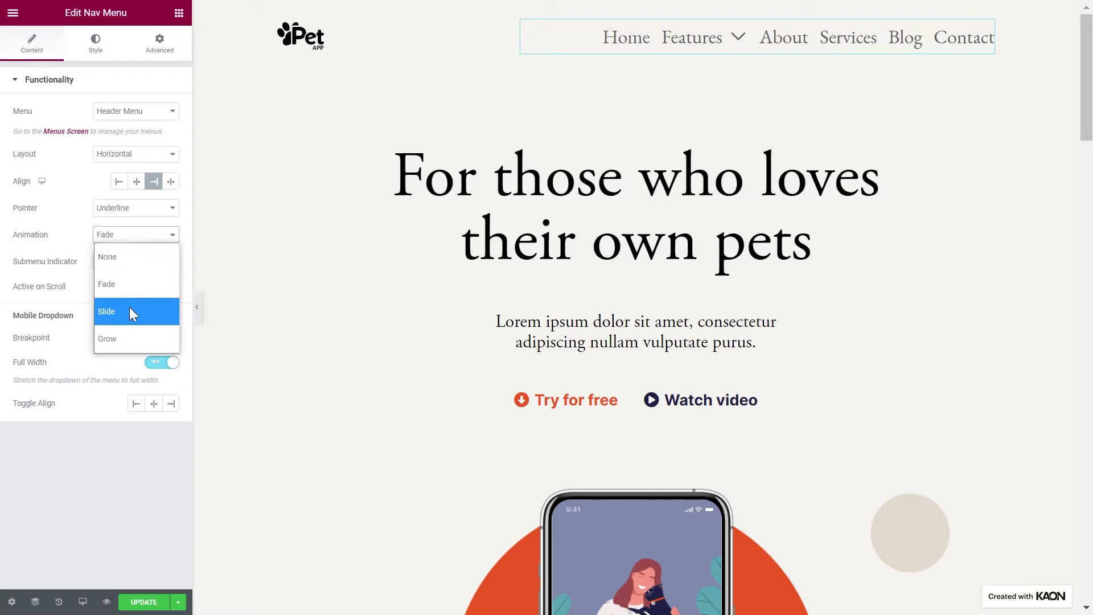
left_click(131, 291)
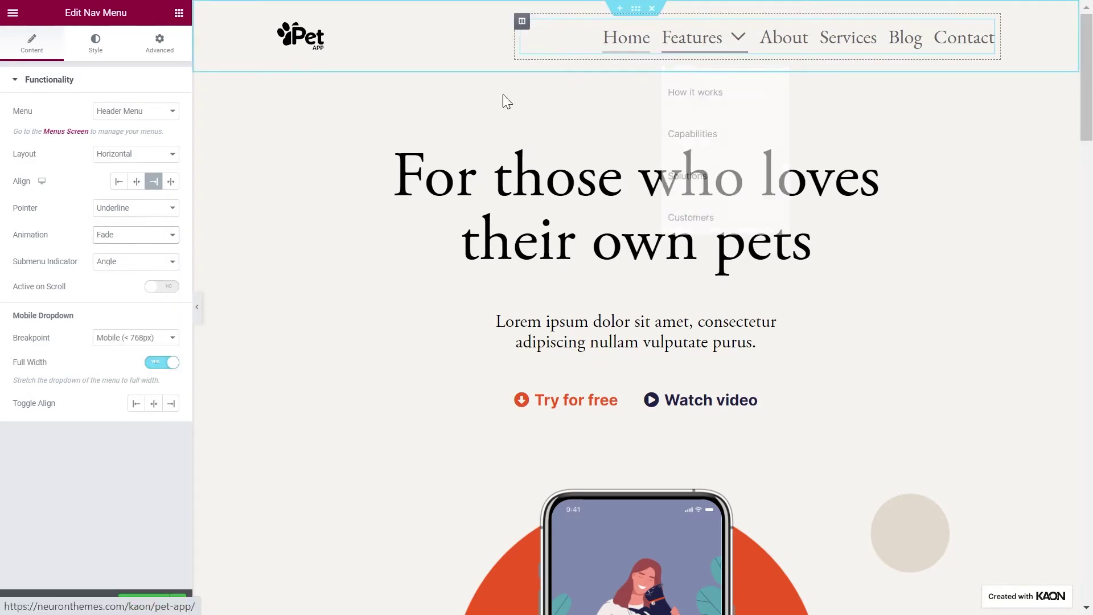
left_click(142, 209)
left_click(137, 230)
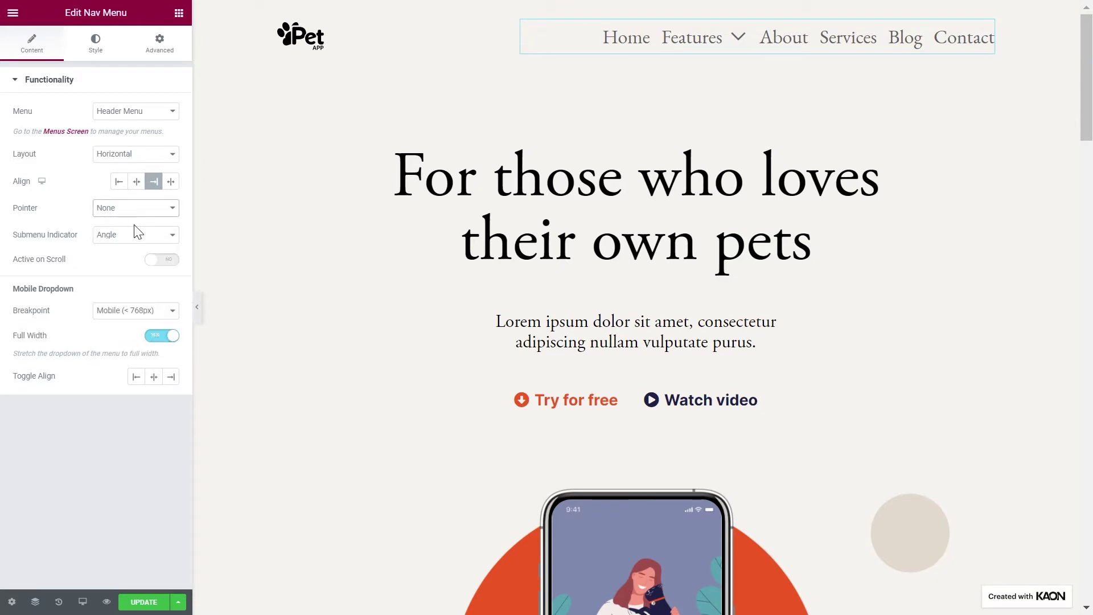
Try Classic and Plus submenu indicators, keep Angle, and turn on Active on Scroll.
left_click(127, 239)
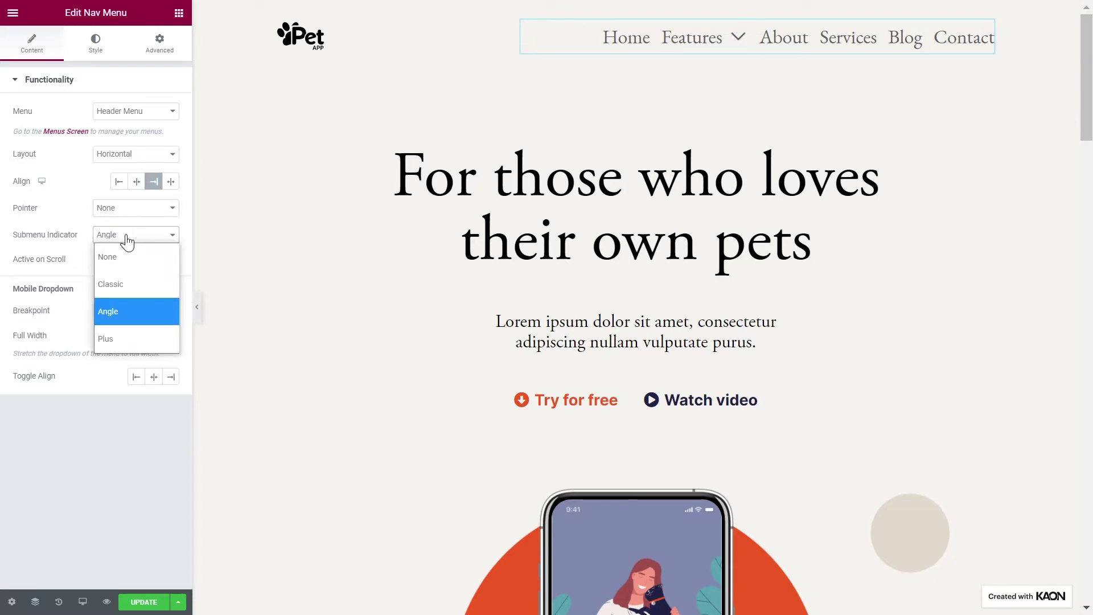
left_click(122, 279)
left_click(127, 238)
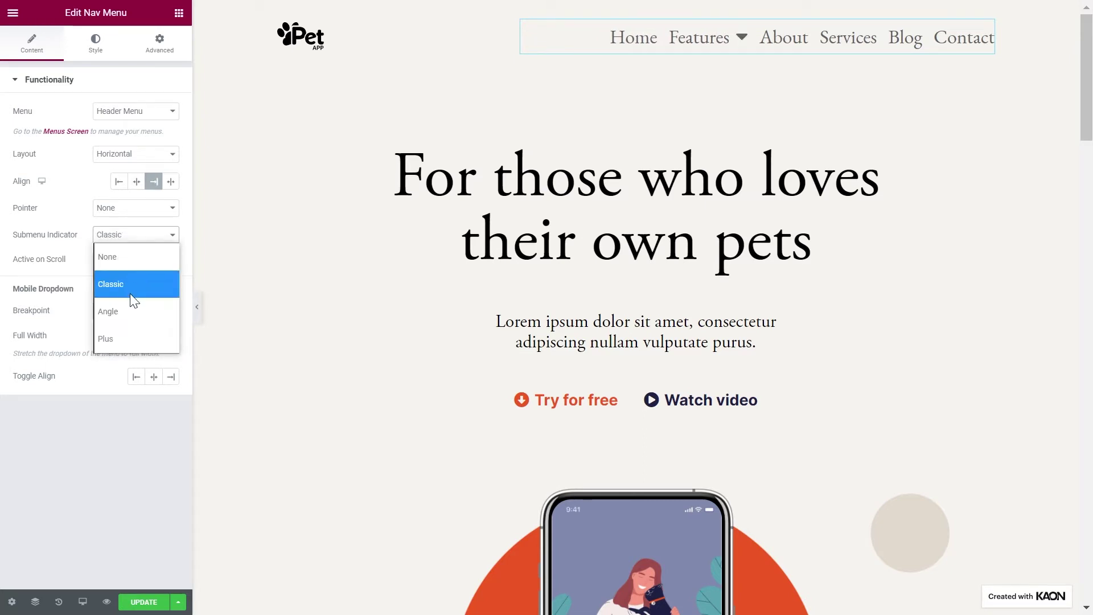
left_click(130, 303)
left_click(127, 239)
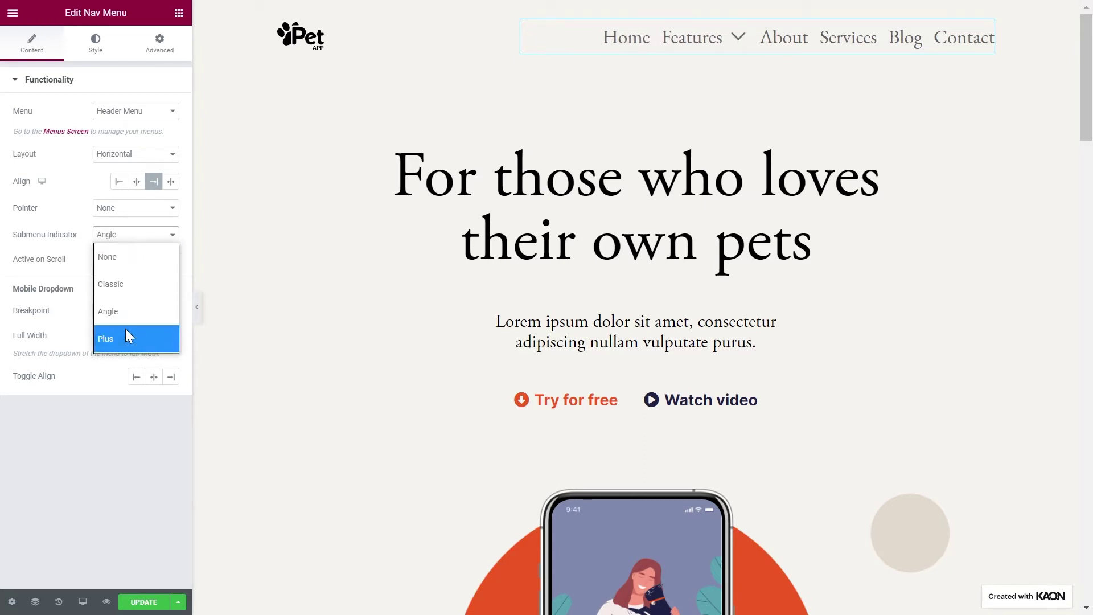
left_click(125, 331)
left_click(127, 238)
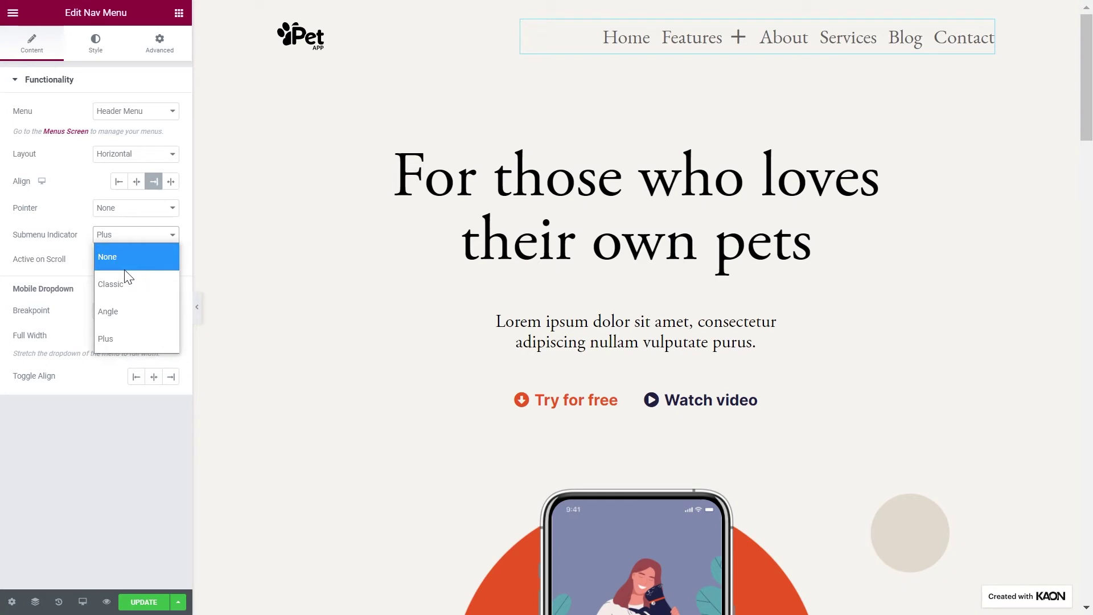
left_click(128, 307)
left_click(165, 263)
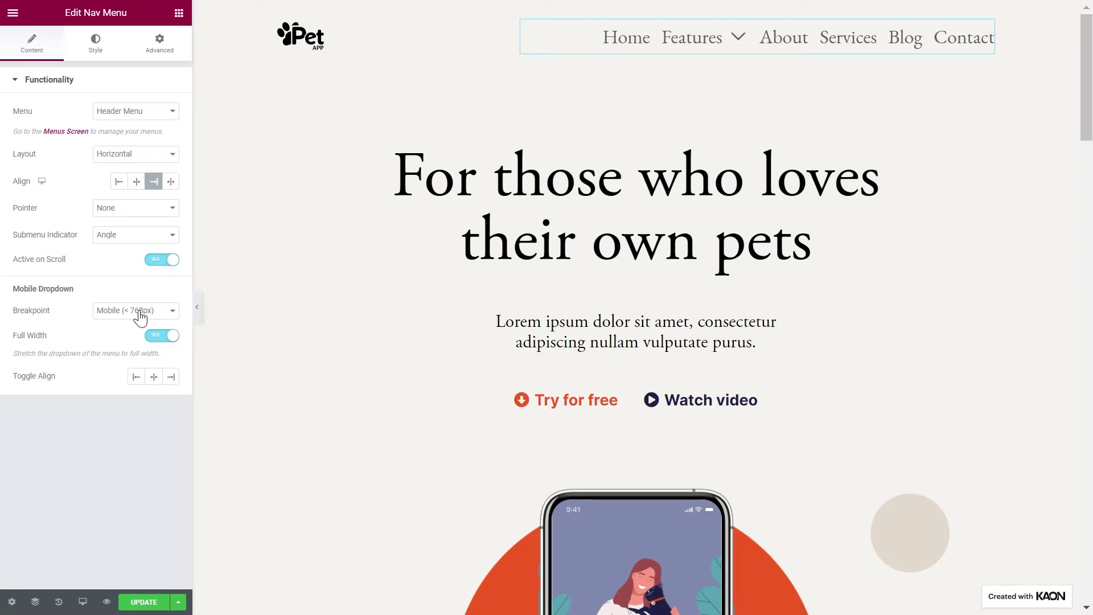
left_click(140, 314)
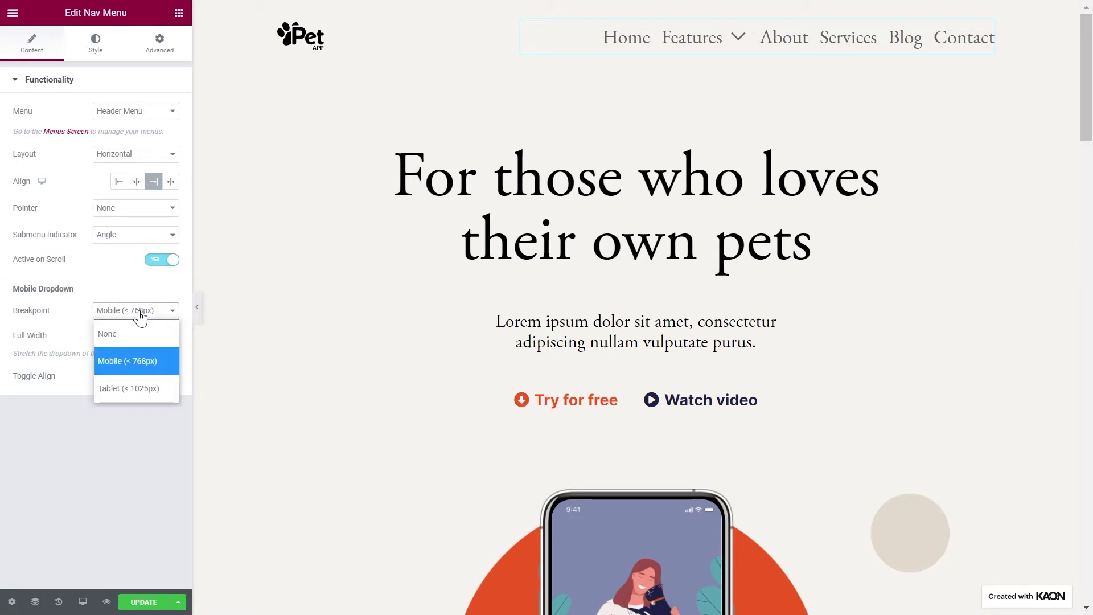
left_click(140, 316)
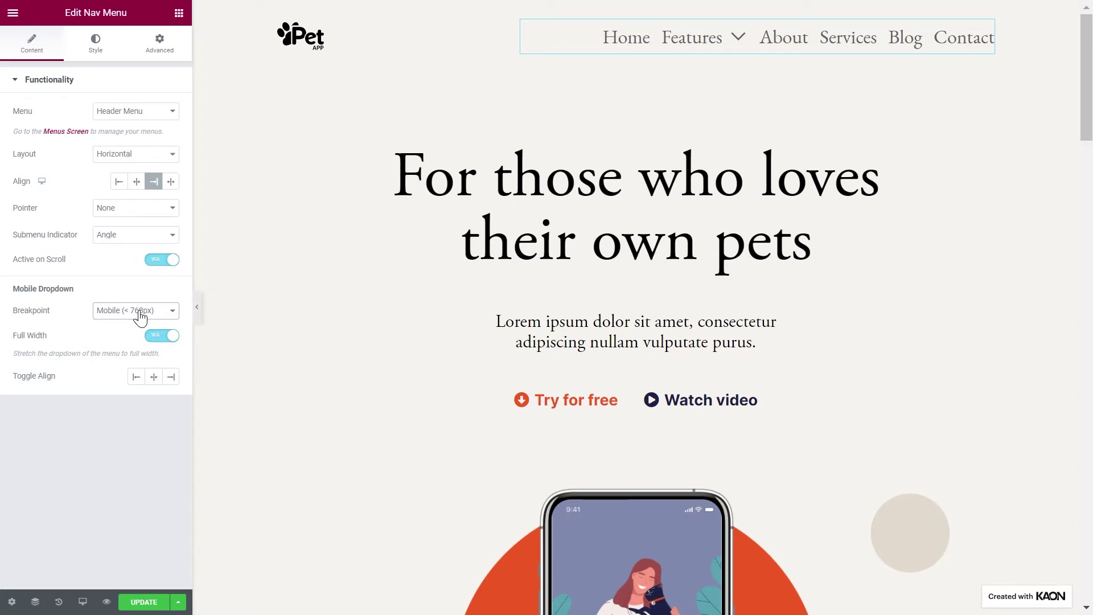
left_click(83, 602)
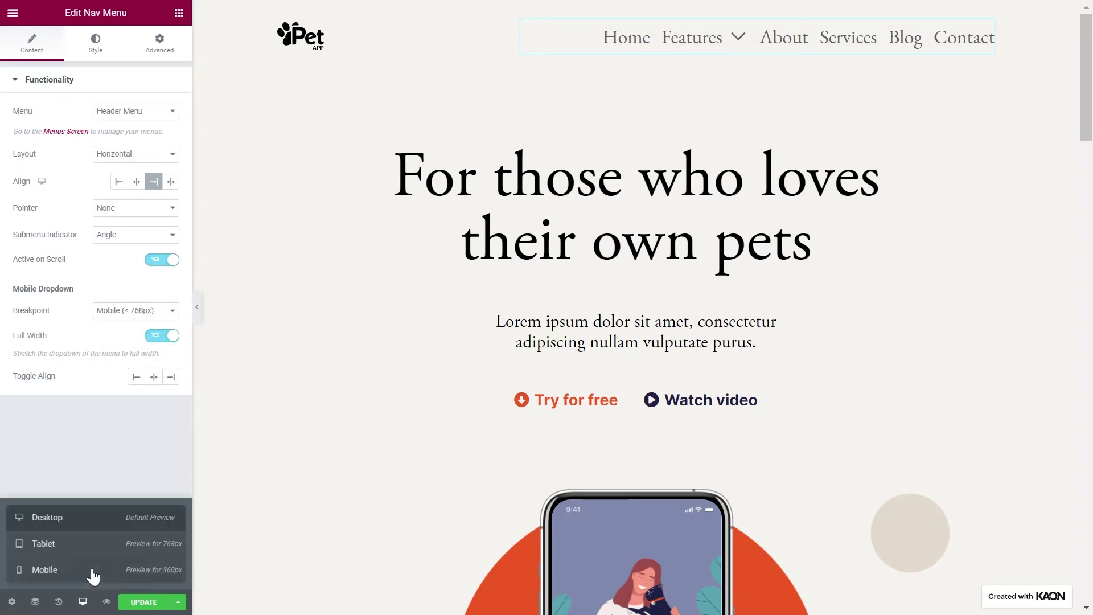
Preview Tablet and Mobile widths, right-align the menu toggle, then return to Desktop view.
left_click(98, 551)
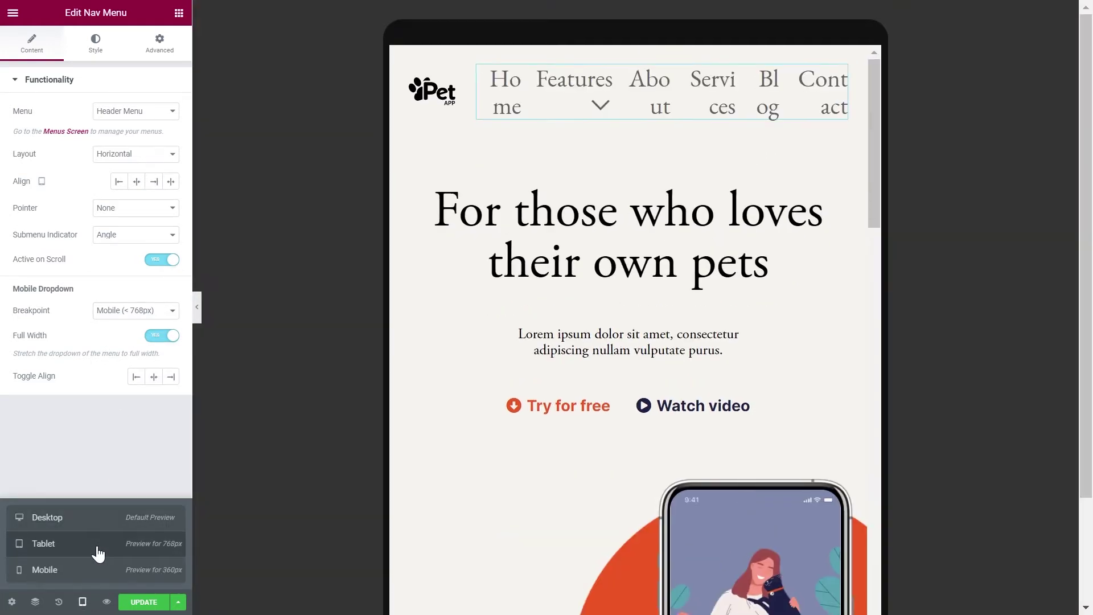
left_click(96, 573)
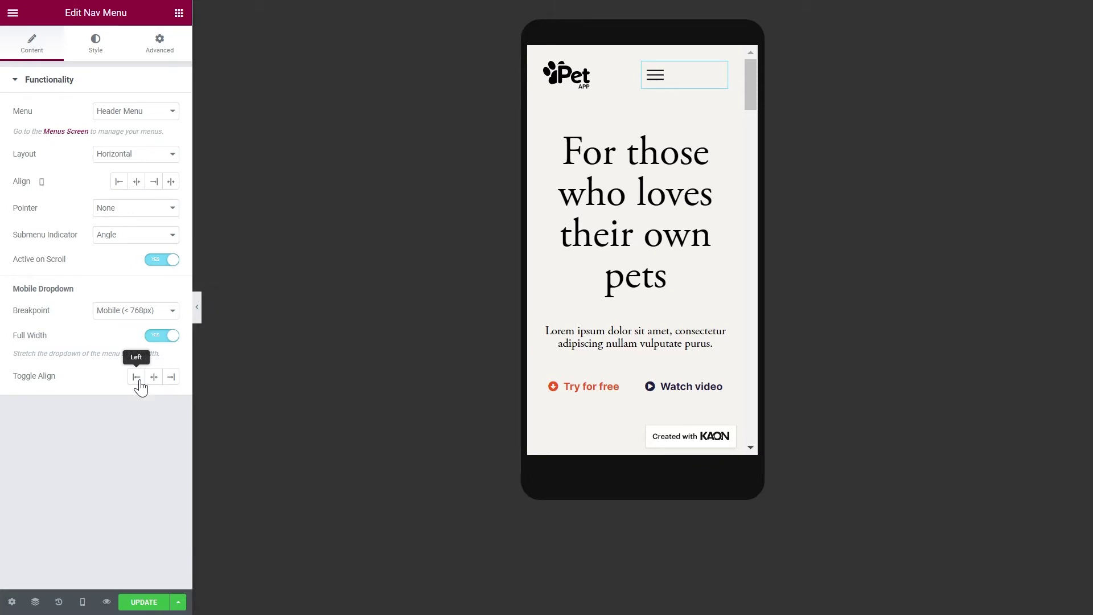
left_click(154, 377)
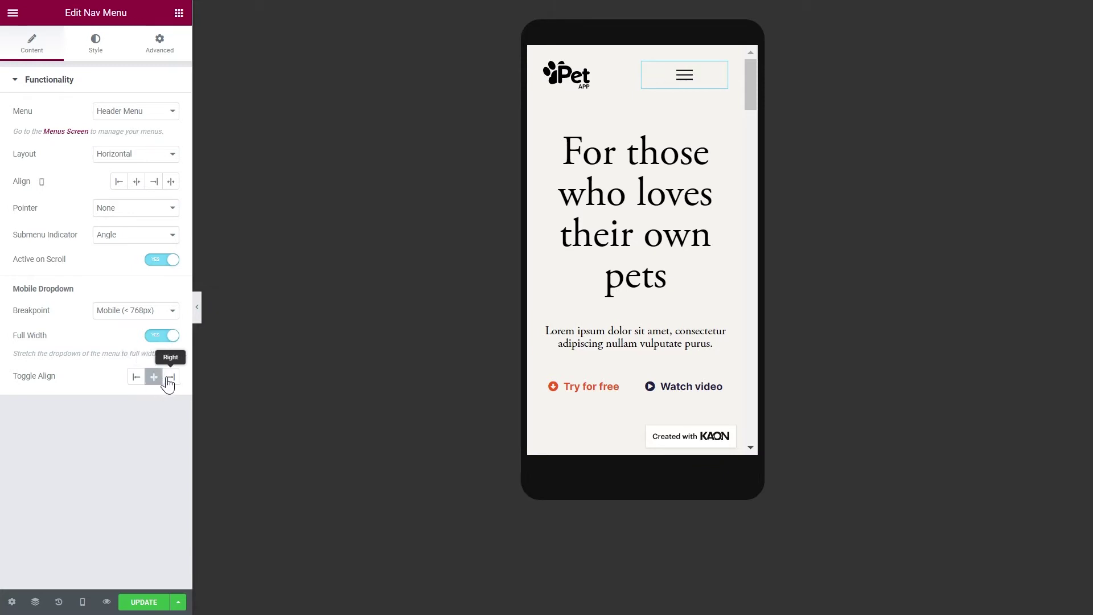
left_click(170, 378)
left_click(82, 602)
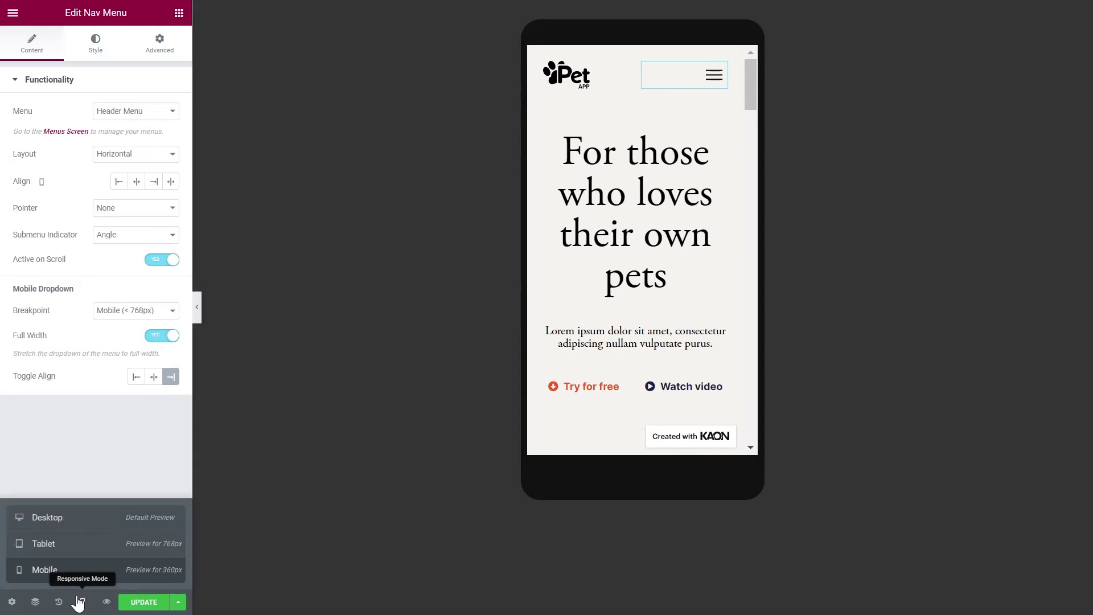
left_click(86, 531)
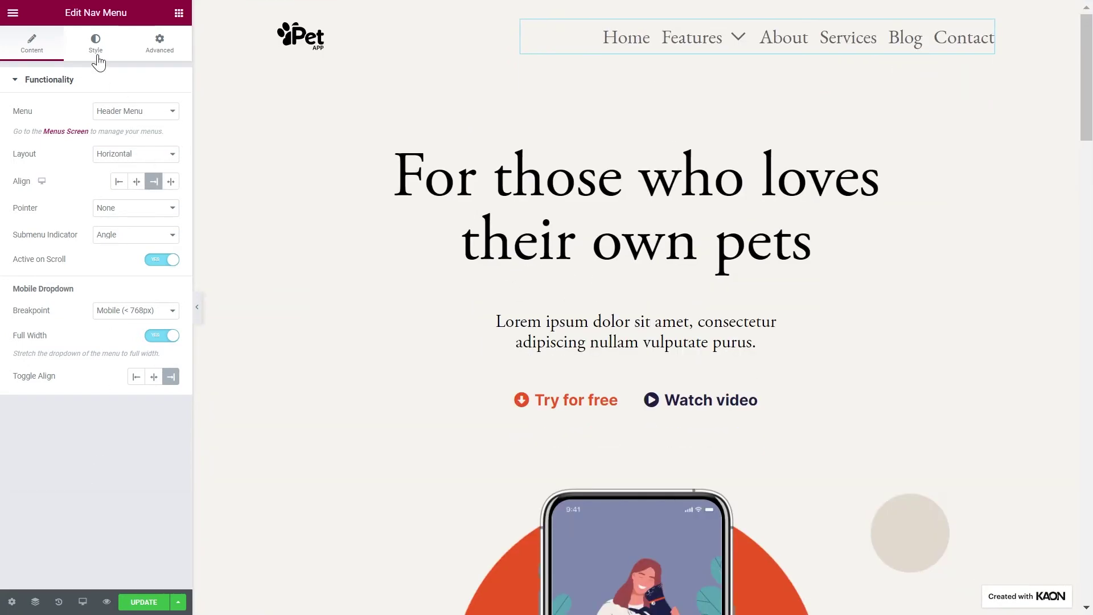
Give the main menu the Main Menu global font and Primary normal text colour.
left_click(96, 55)
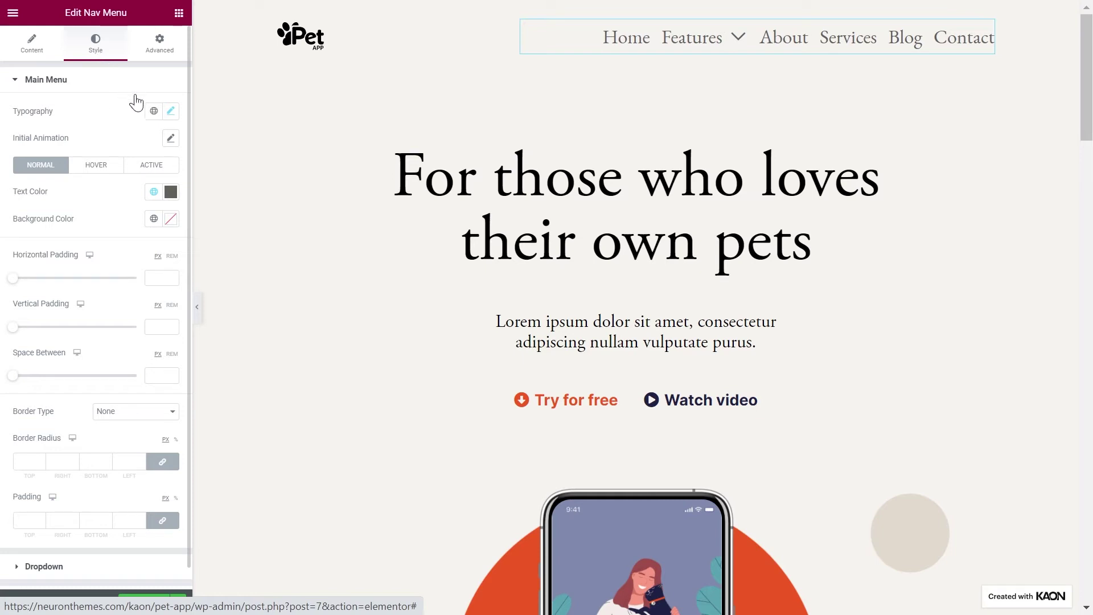
left_click(152, 112)
scroll(131, 188, "down", 5)
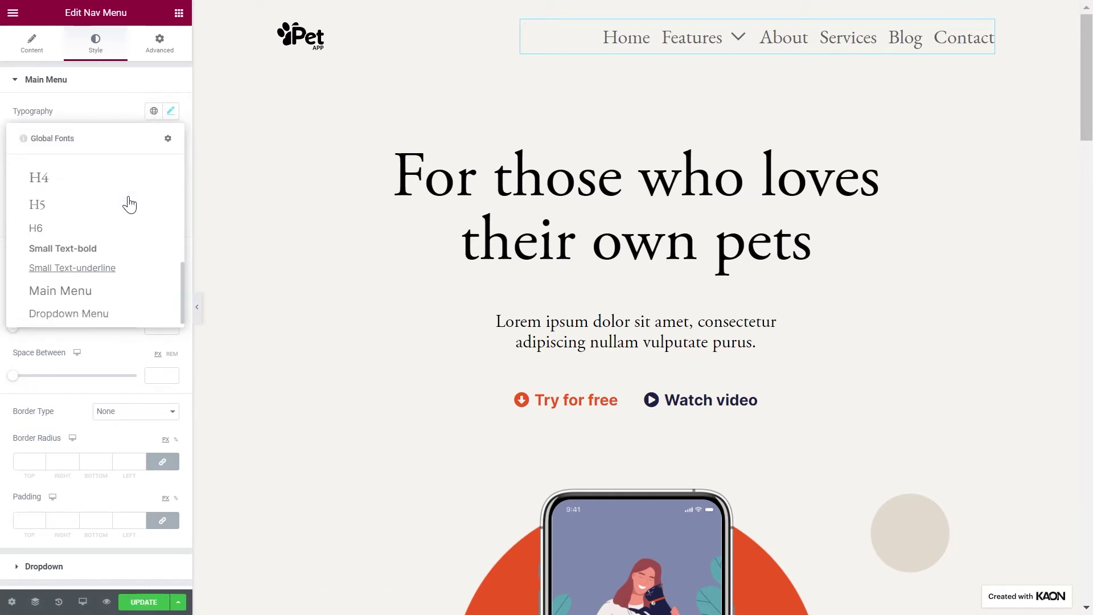
left_click(102, 291)
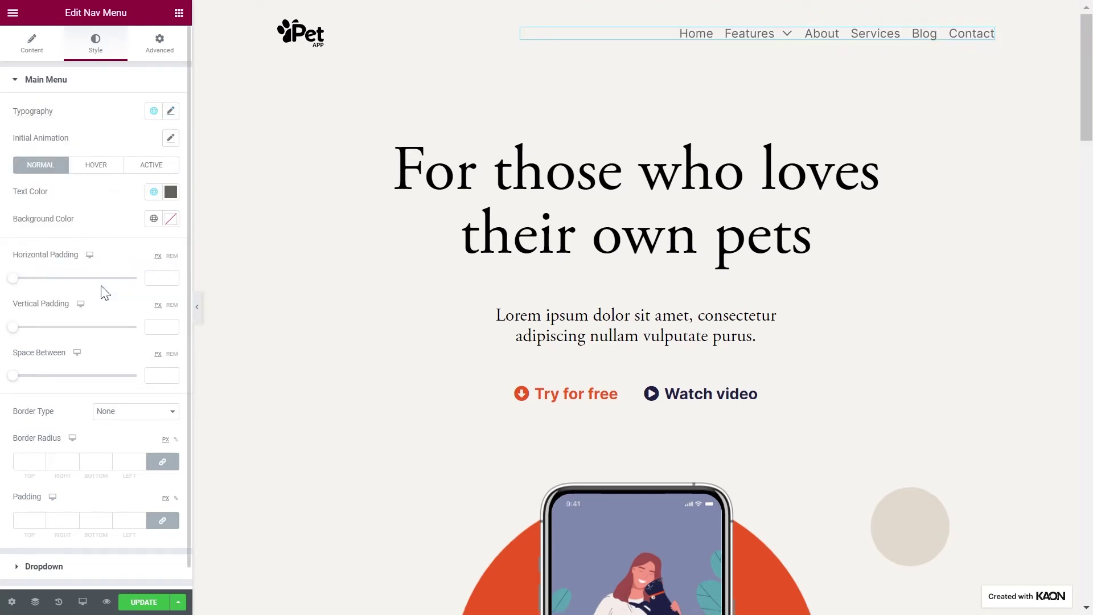
left_click(154, 192)
left_click(137, 251)
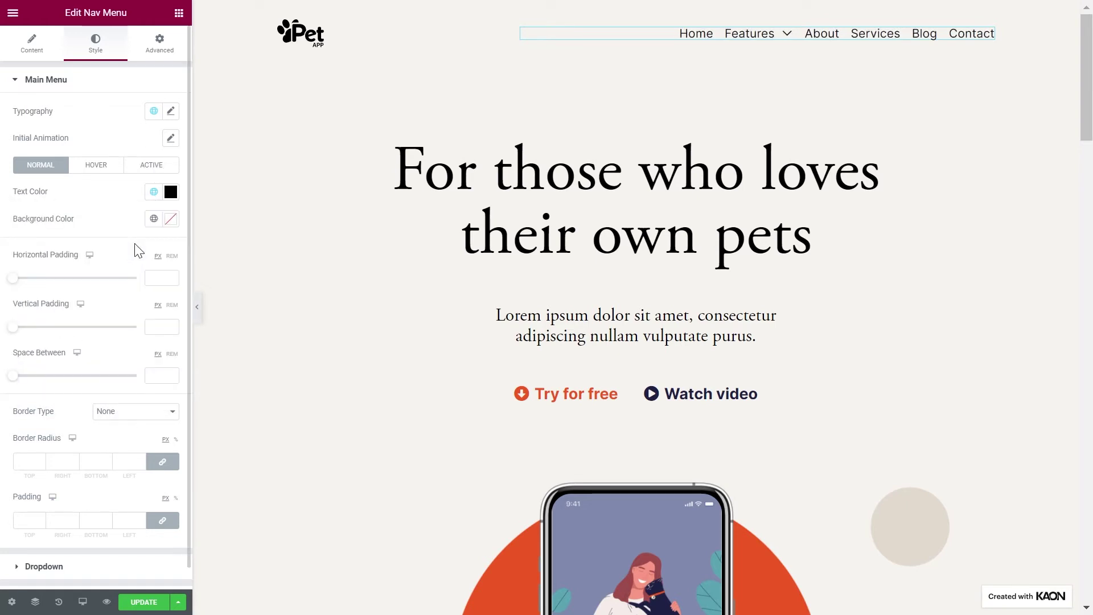
Set hover text to Secondary orange with a light pink hover background.
left_click(106, 168)
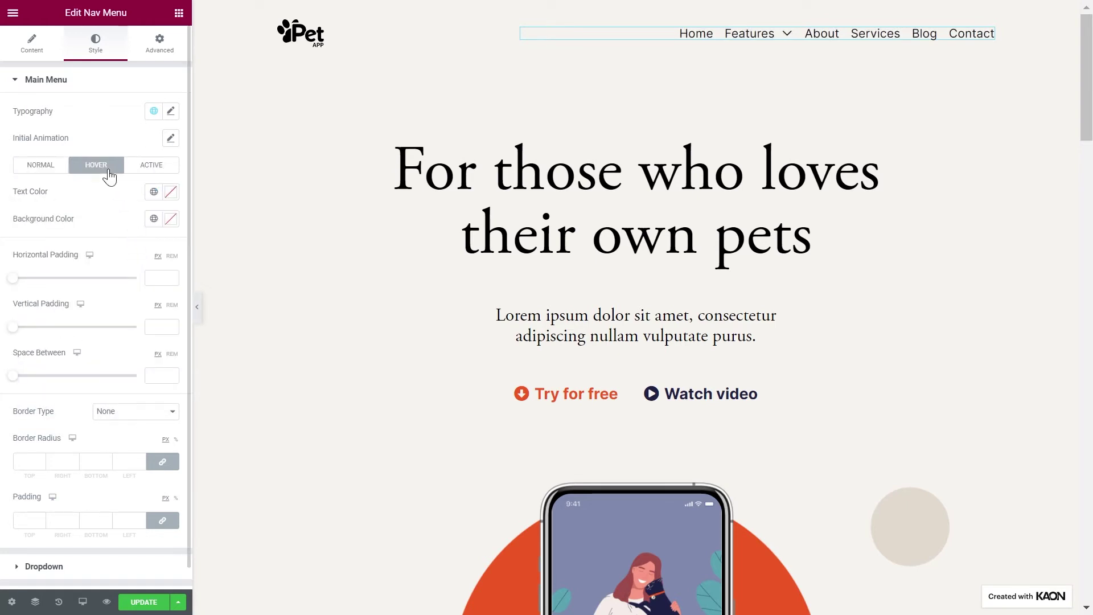
left_click(153, 194)
left_click(127, 273)
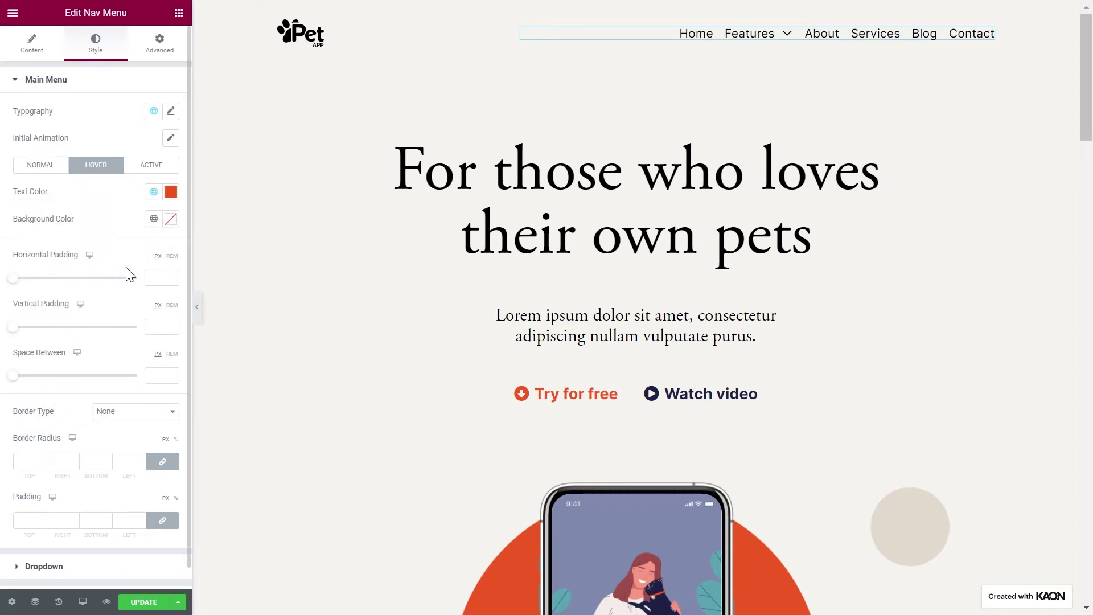
left_click(154, 219)
scroll(109, 325, "down", 4)
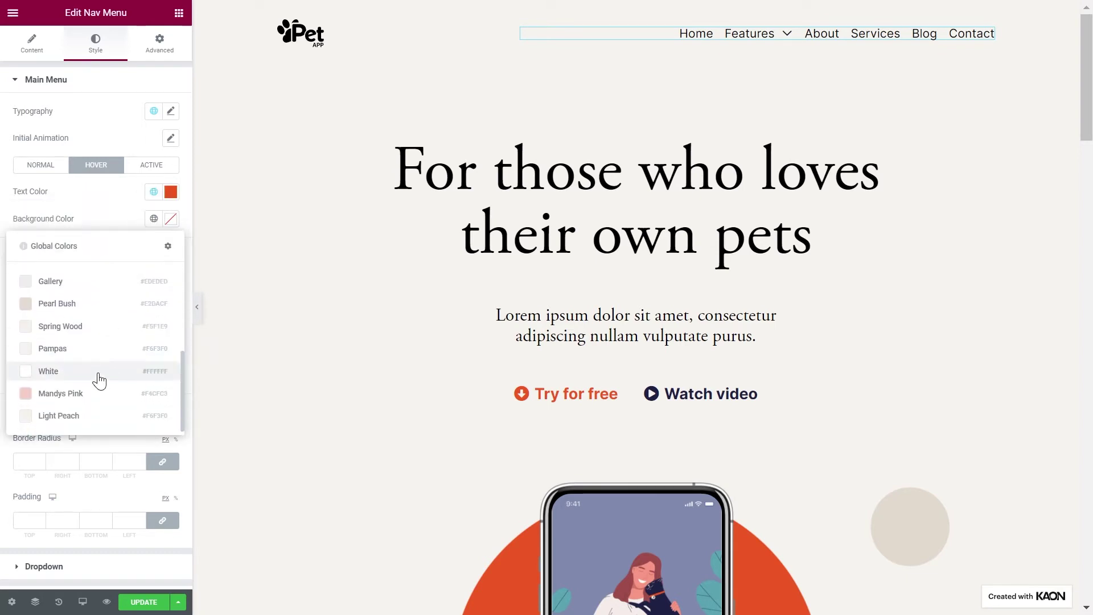
left_click(98, 391)
Set active item text to Secondary orange with a Mandys Pink background.
left_click(151, 166)
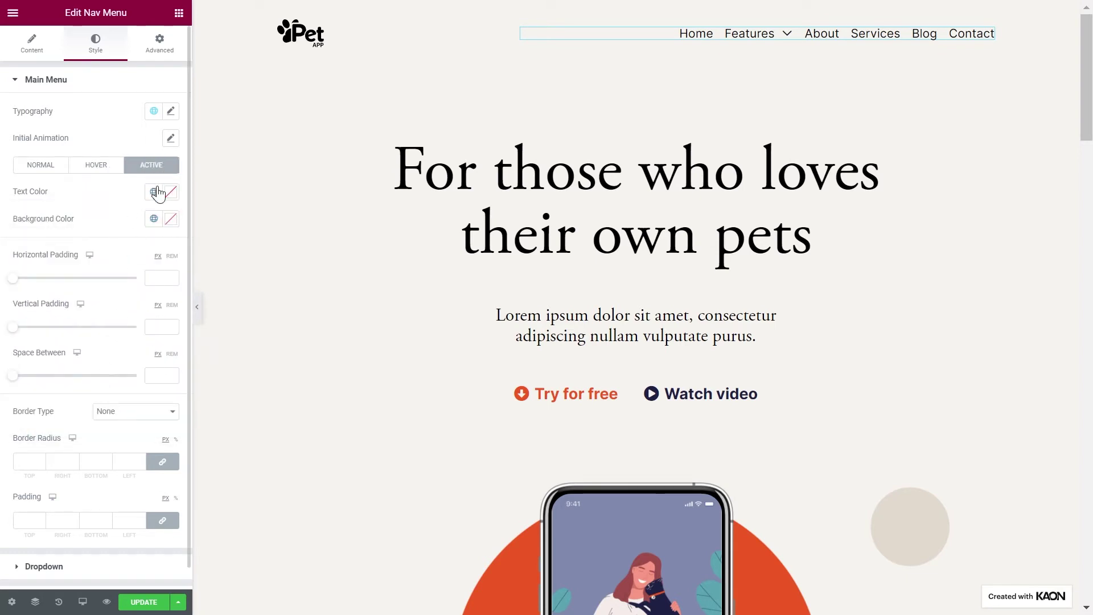
left_click(154, 192)
left_click(117, 273)
left_click(153, 219)
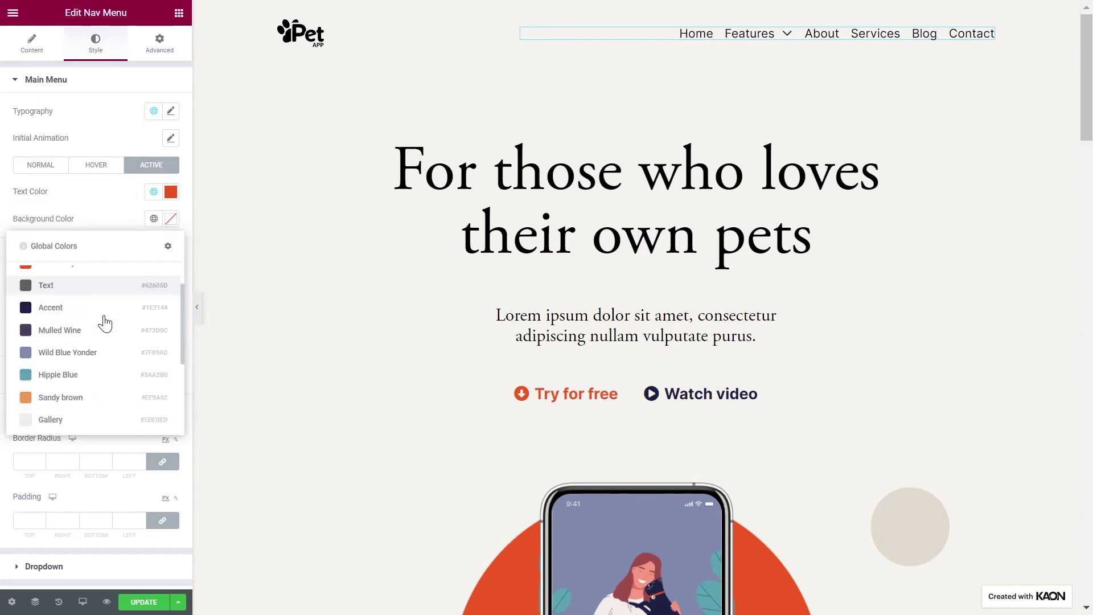
scroll(91, 353, "down", 5)
left_click(82, 393)
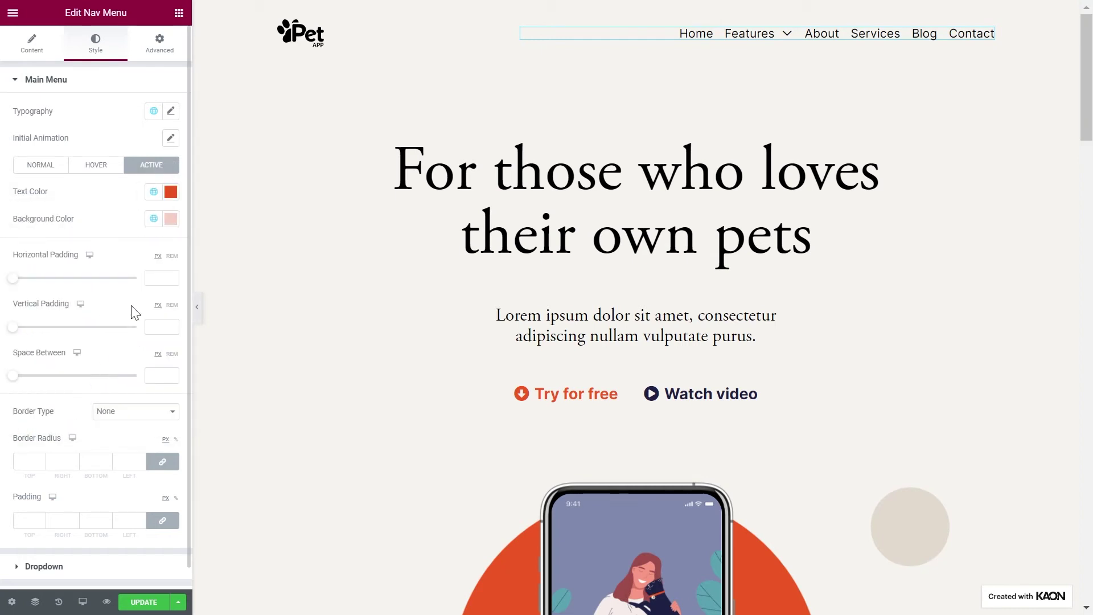
Undo trial padding drags, then set menu item spacing to 22 and border radius to 3.
left_click_drag(16, 280, 40, 289)
key("ctrl+z")
left_click_drag(13, 329, 48, 338)
key("ctrl+z")
left_click(161, 376)
type("22")
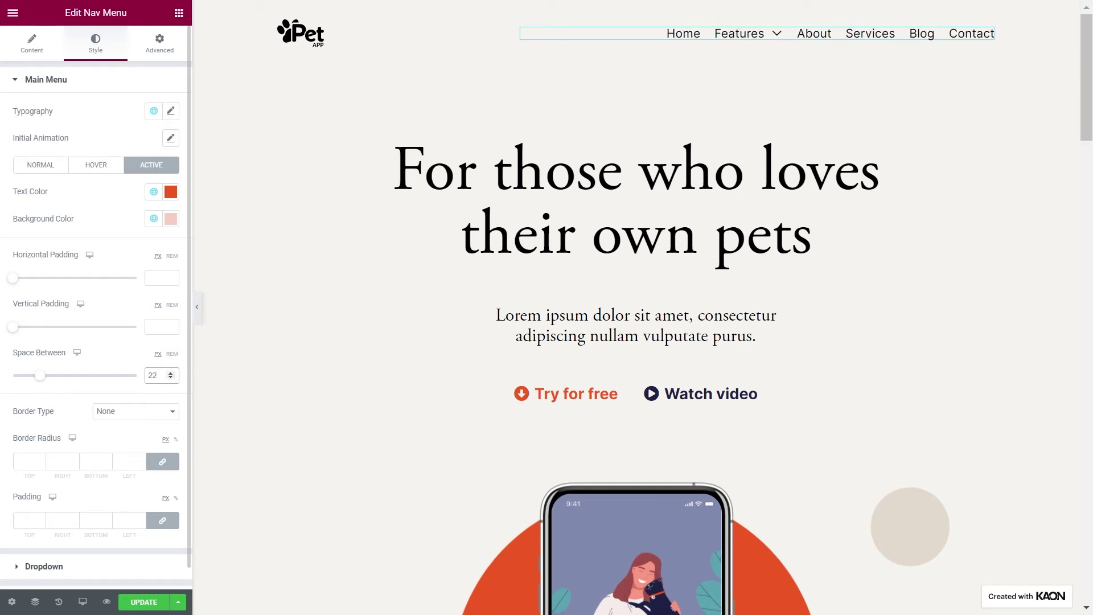
scroll(127, 393, "down", 1)
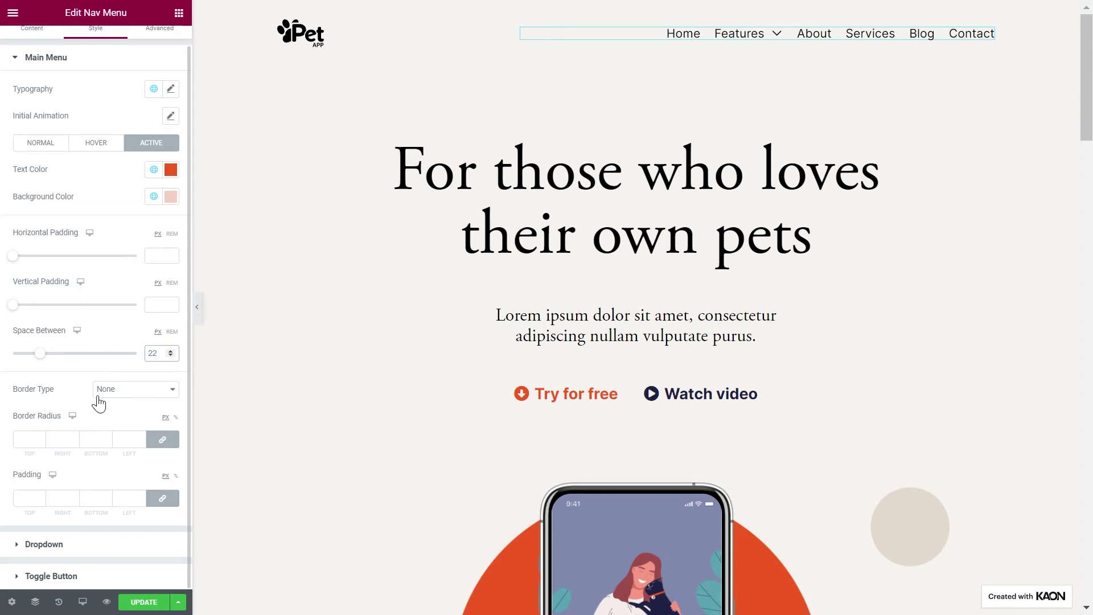
left_click(40, 439)
type("3")
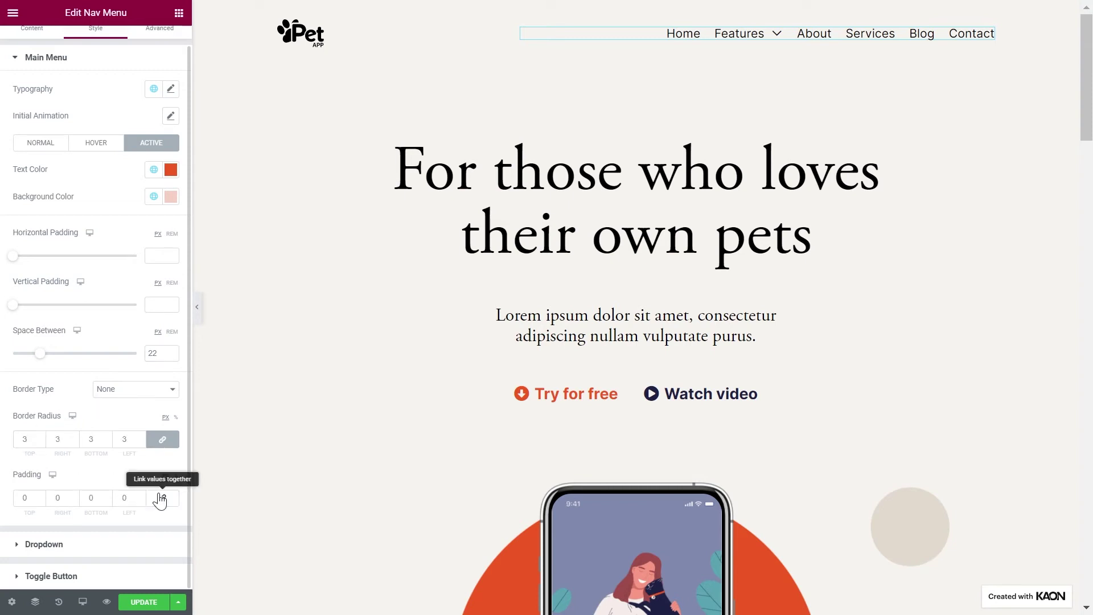
Unlink the menu item padding and set it to 5, 12, 5, 12 px.
left_click(162, 498)
left_click(28, 498)
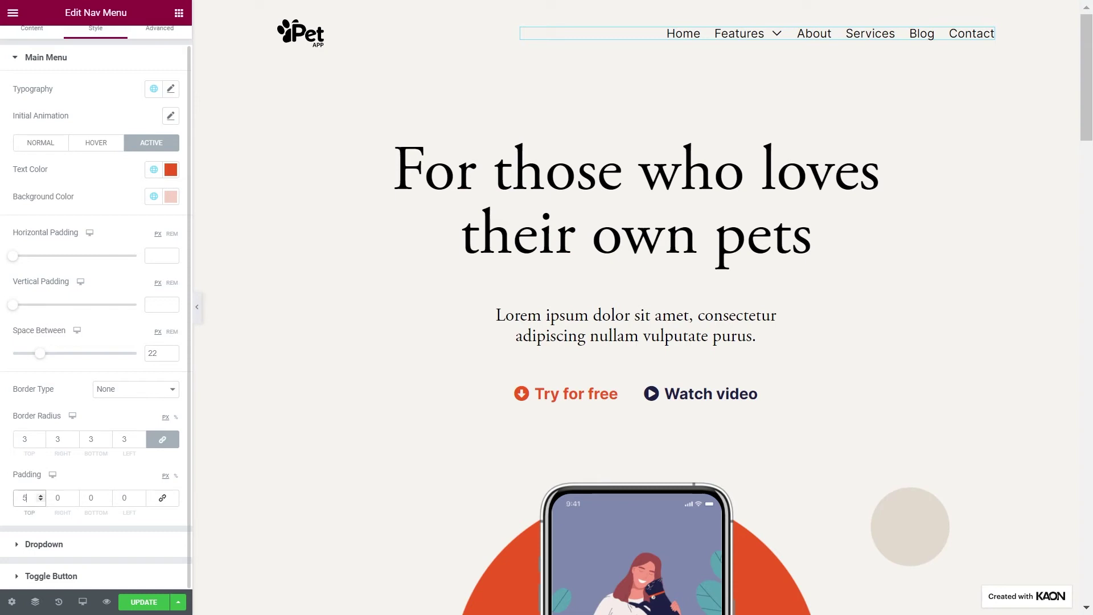
type("5")
key("Tab")
type("12")
key("Tab")
type("5")
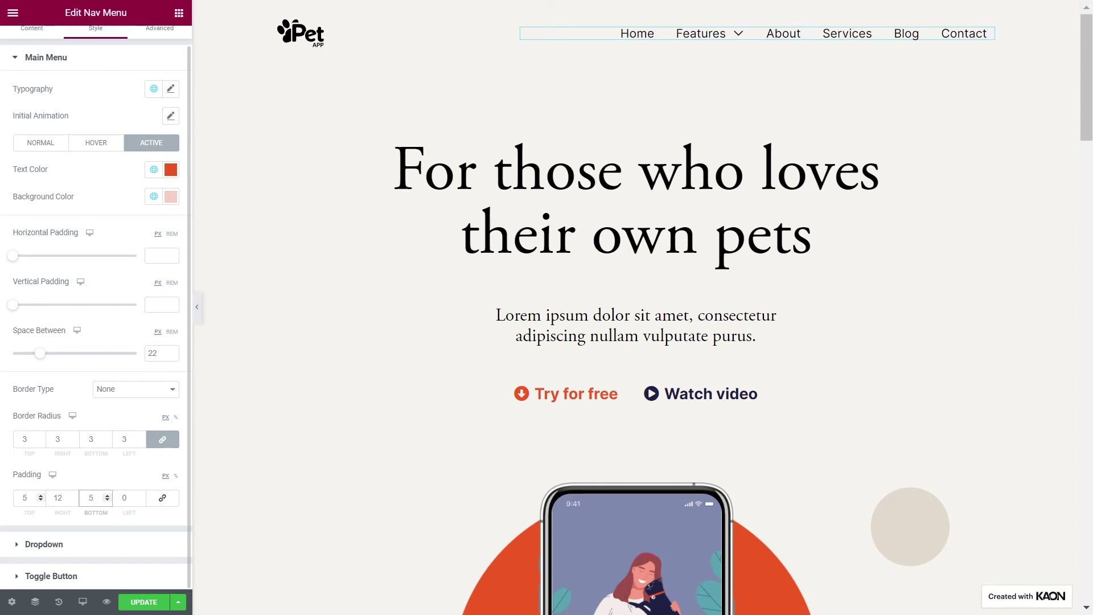
left_click(124, 498)
type("12")
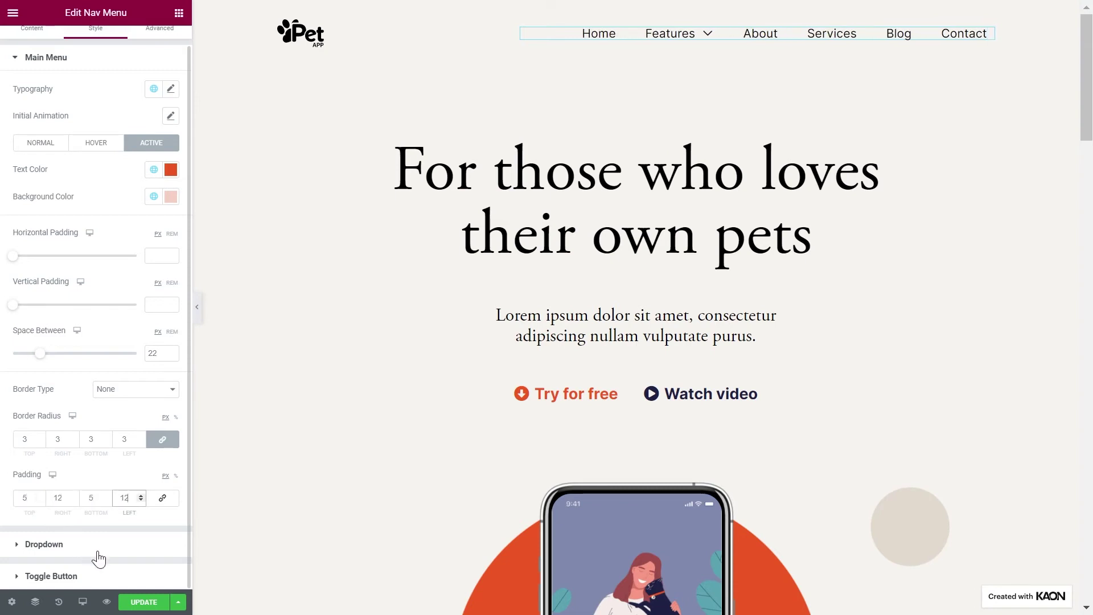
left_click(99, 558)
Adjust the dropdown typography's font size and switch its line height to em units.
left_click(99, 557)
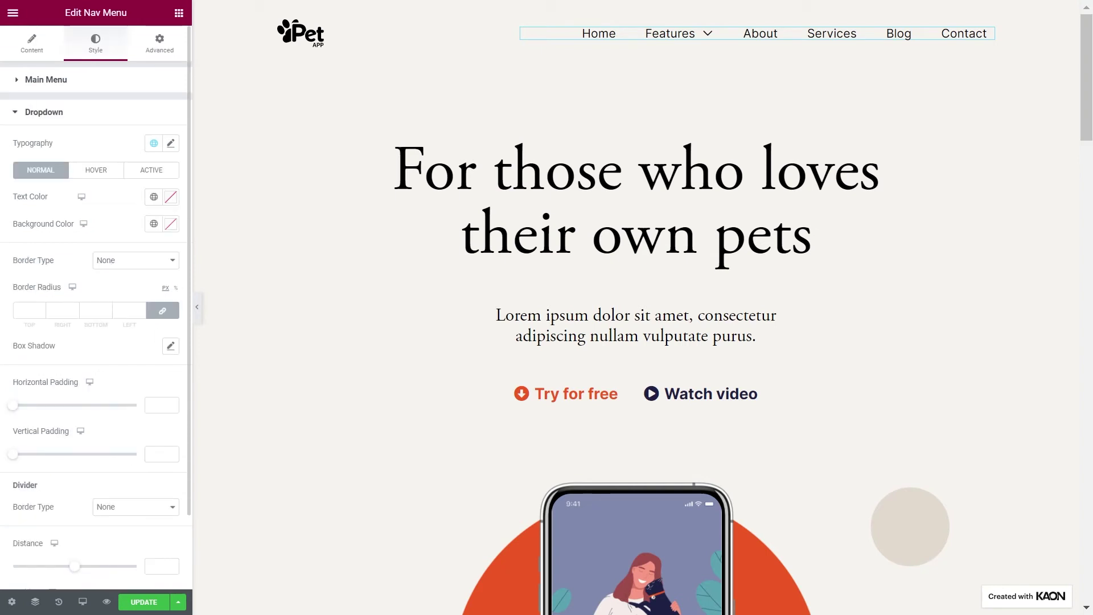
left_click(171, 144)
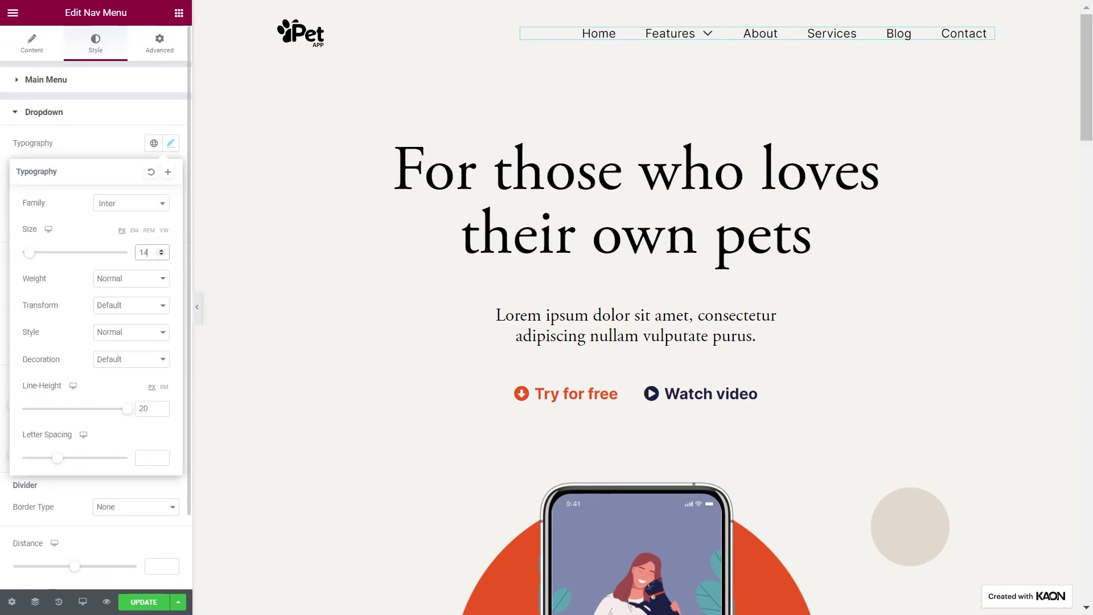
double_click(144, 252)
type("1")
left_click(164, 386)
left_click(147, 408)
type("1.5")
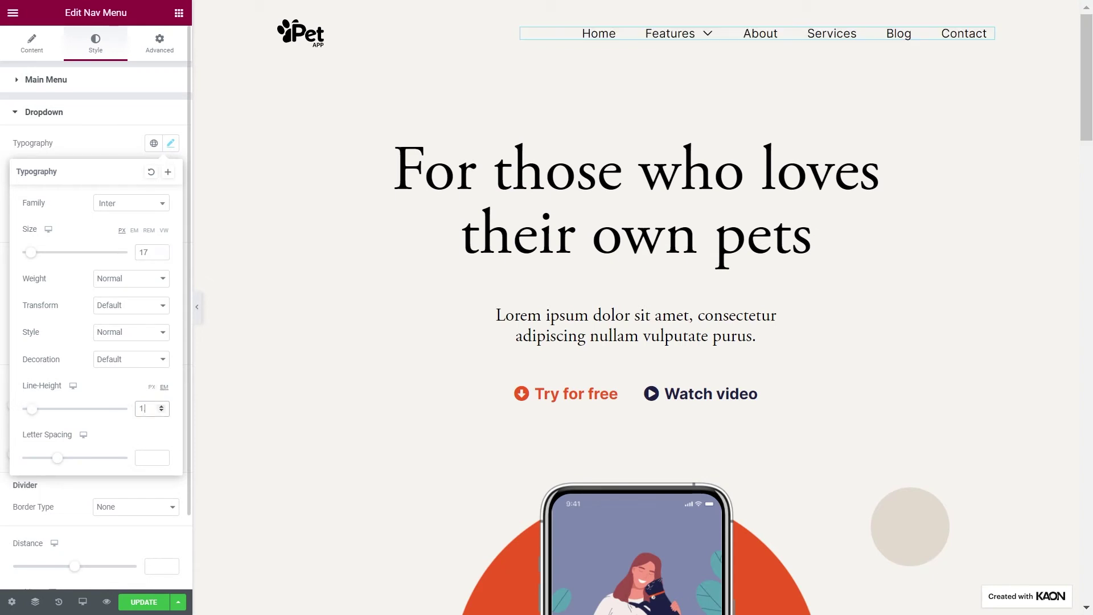
left_click(129, 157)
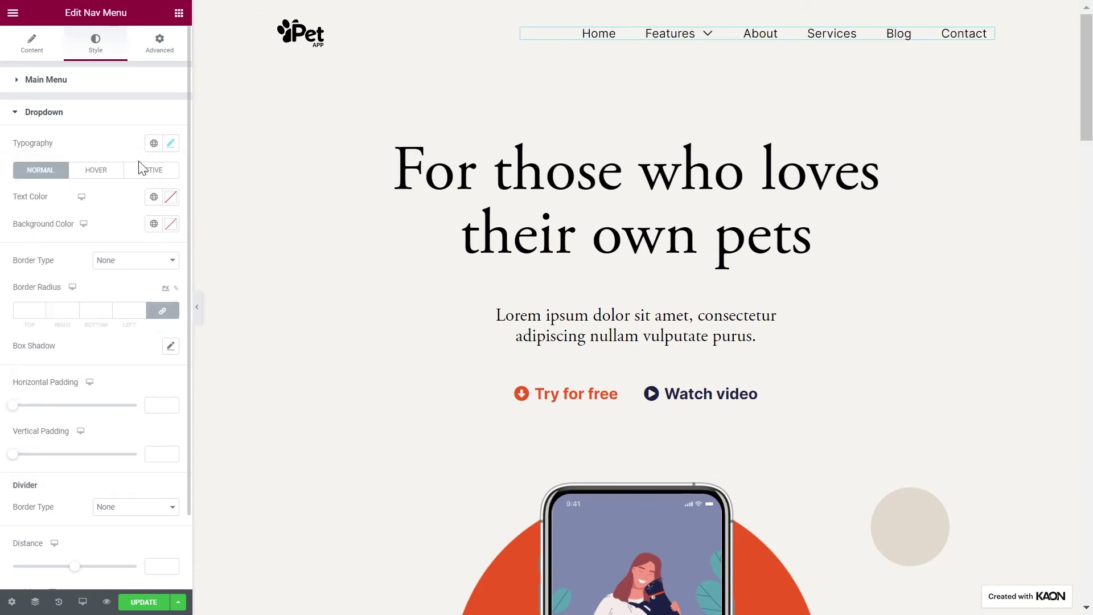
Set the dropdown background to Light Peach and begin choosing the hover text colour.
left_click(154, 224)
scroll(105, 343, "down", 1)
scroll(86, 395, "down", 3)
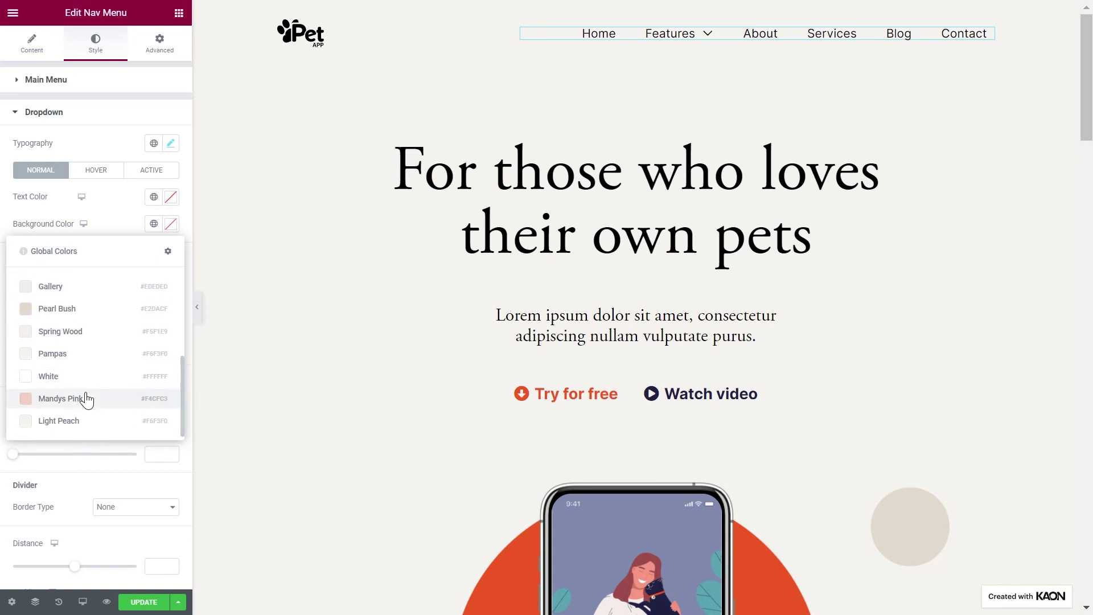
left_click(77, 423)
left_click(110, 171)
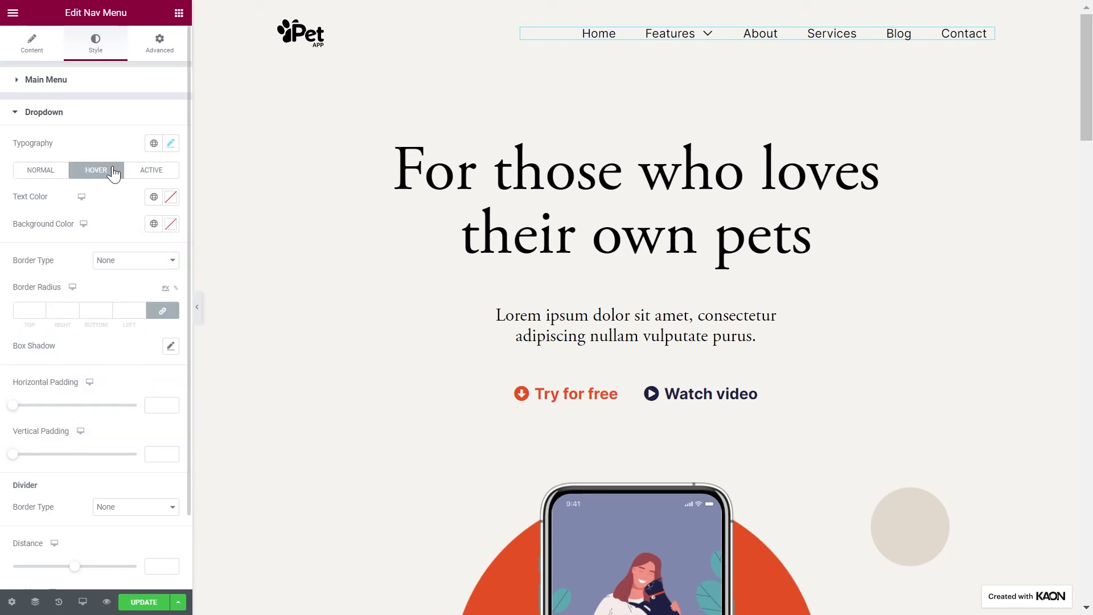
left_click(153, 197)
Make hovered dropdown text Secondary and give the dropdown a solid Gallery-coloured border.
left_click(117, 280)
left_click(120, 262)
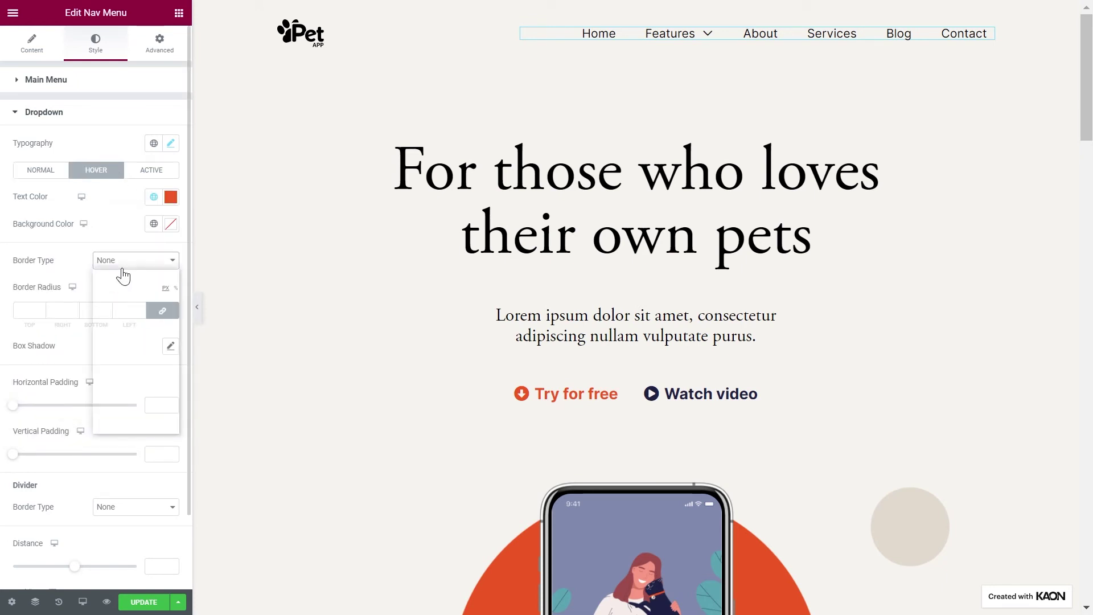
left_click(122, 302)
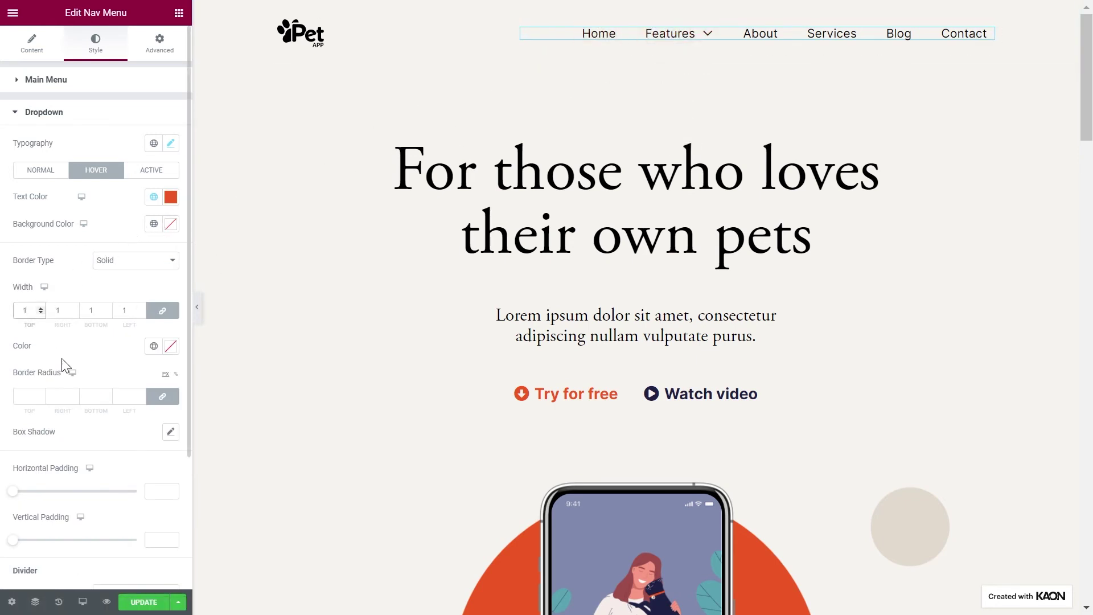
left_click(153, 346)
scroll(100, 433, "down", 2)
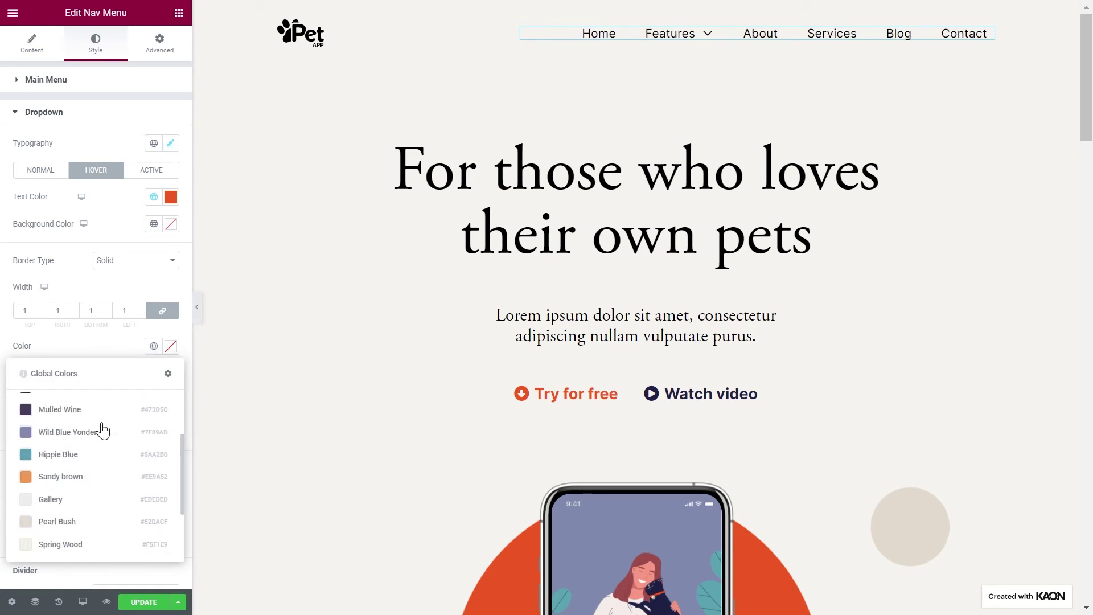
left_click(57, 505)
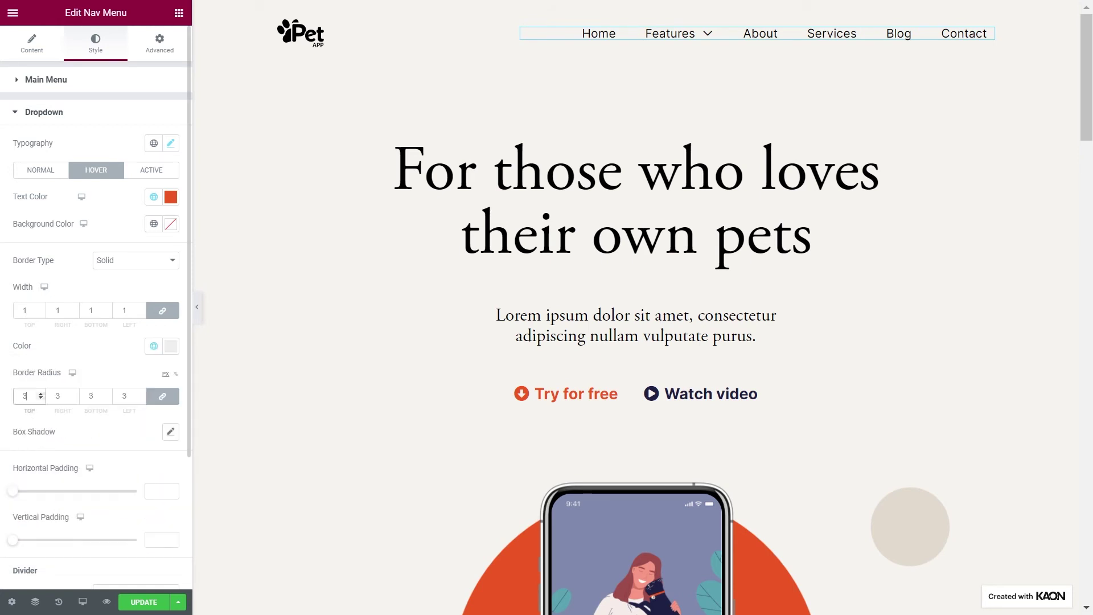
Adjust the dropdown box shadow, setting its vertical offset to 2.
scroll(168, 434, "down", 2)
left_click(170, 336)
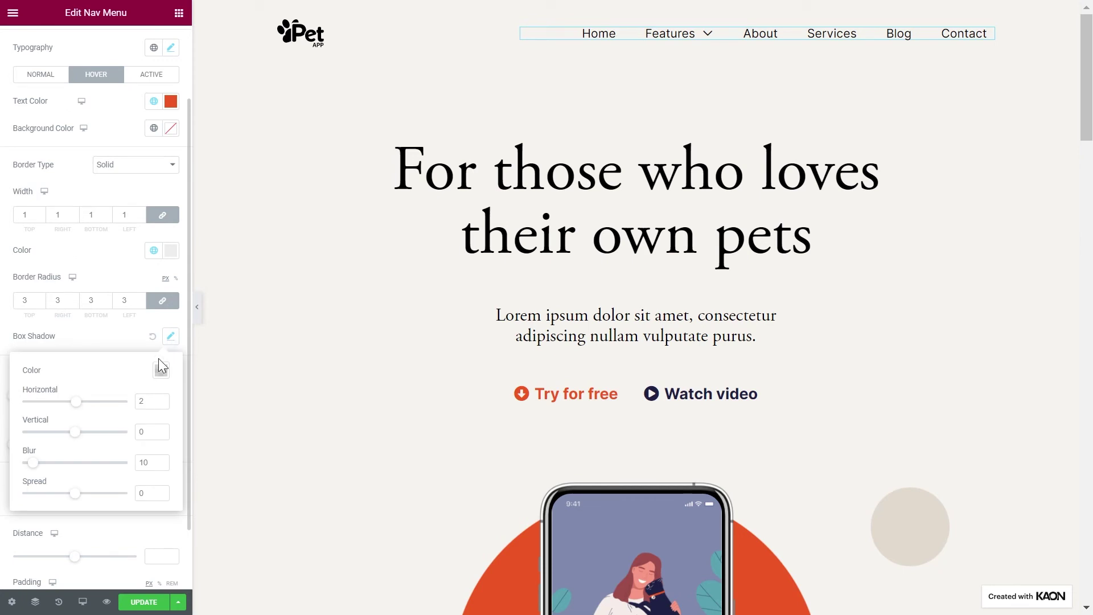
double_click(142, 401)
left_click(143, 432)
type("2")
left_click(120, 362)
Set dropdown item padding to 10 horizontal and 8 vertical.
left_click(157, 395)
type("10")
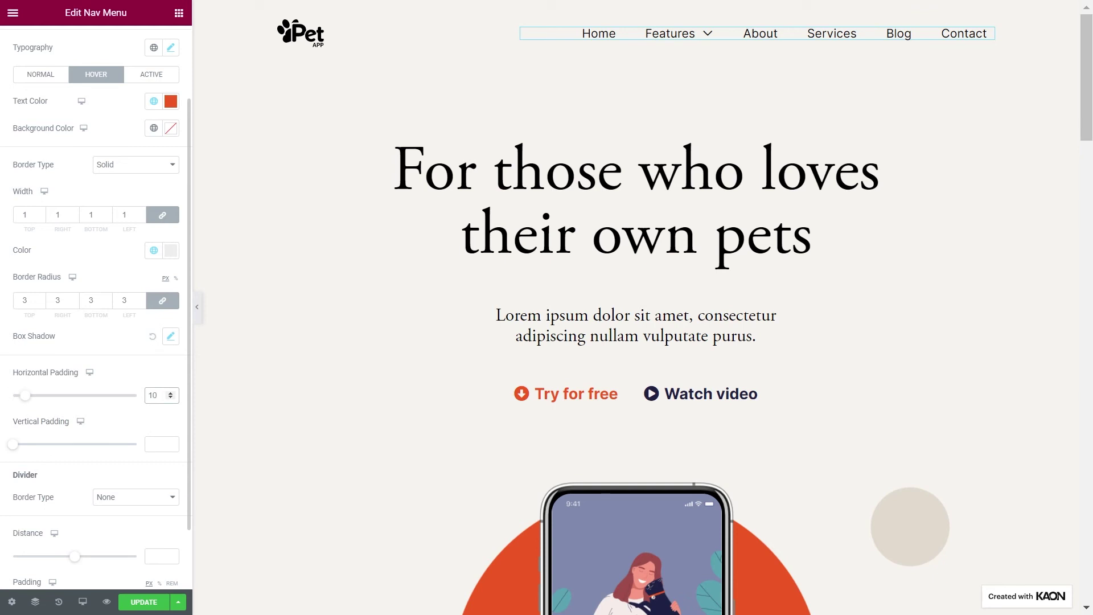
left_click(160, 445)
type("8")
Unlink the dropdown padding and enter 14 and 7 for top and right.
scroll(140, 479, "down", 2)
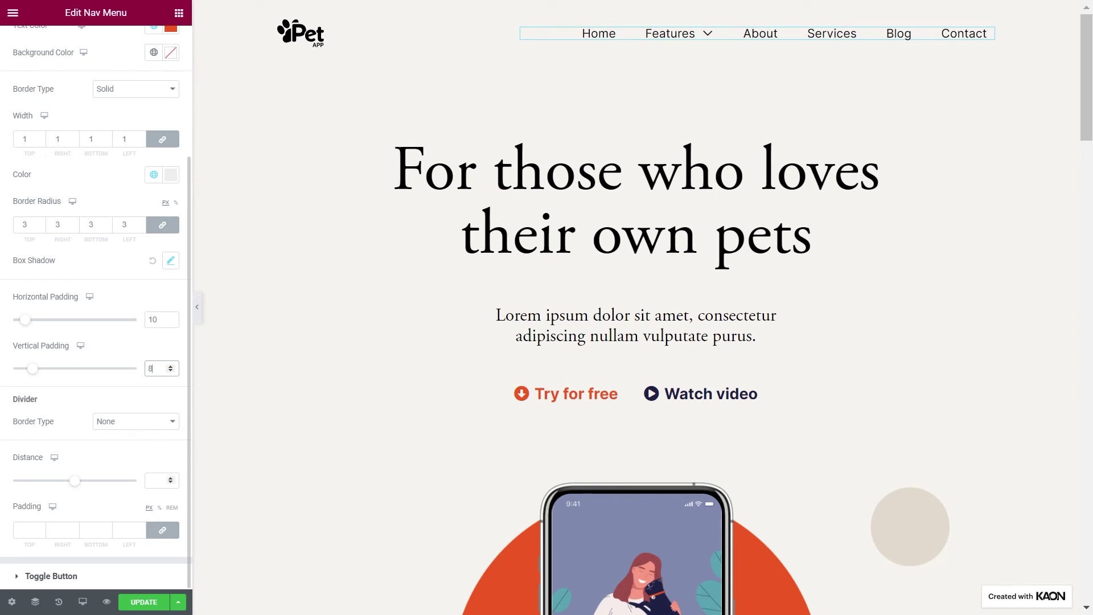
left_click(162, 530)
left_click(26, 529)
type("14")
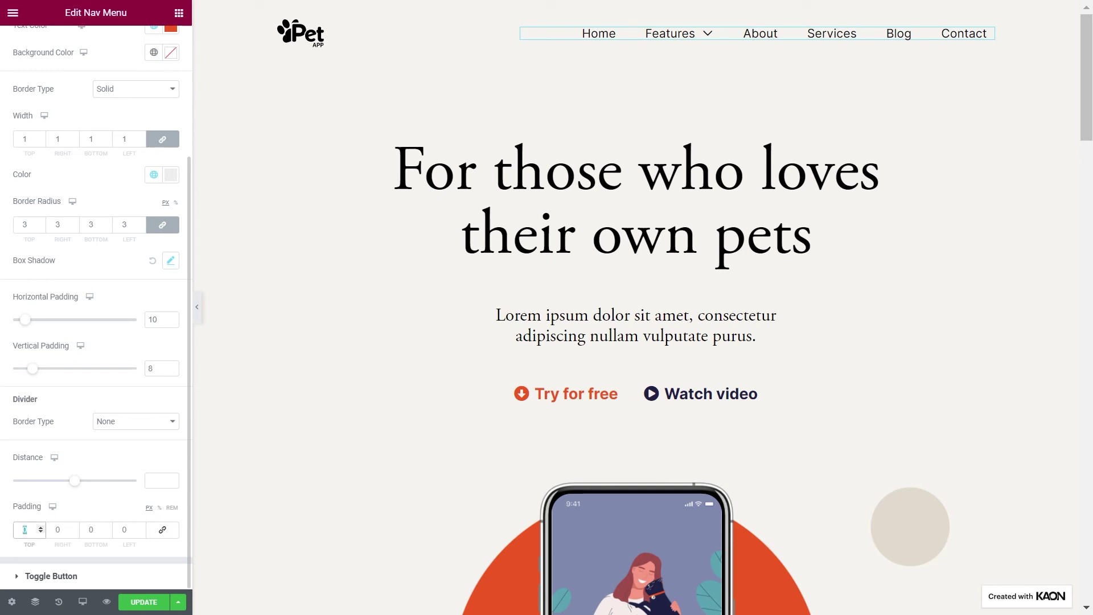
key("Tab")
type("7")
key("Tab")
key("Tab")
left_click(82, 602)
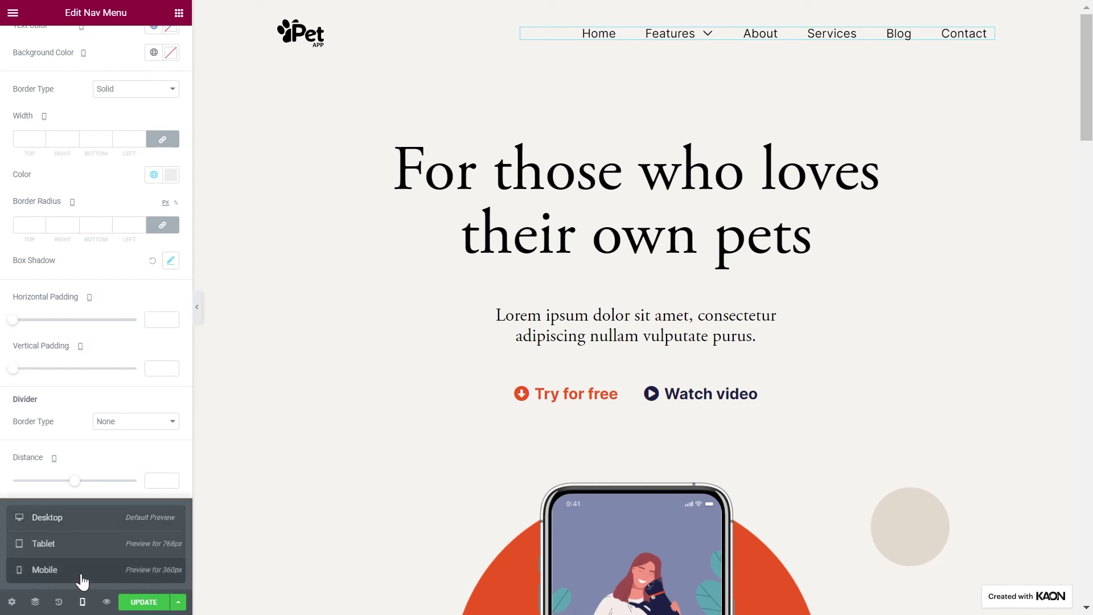
Switch to the mobile preview and set the toggle icon colour to Primary.
left_click(81, 573)
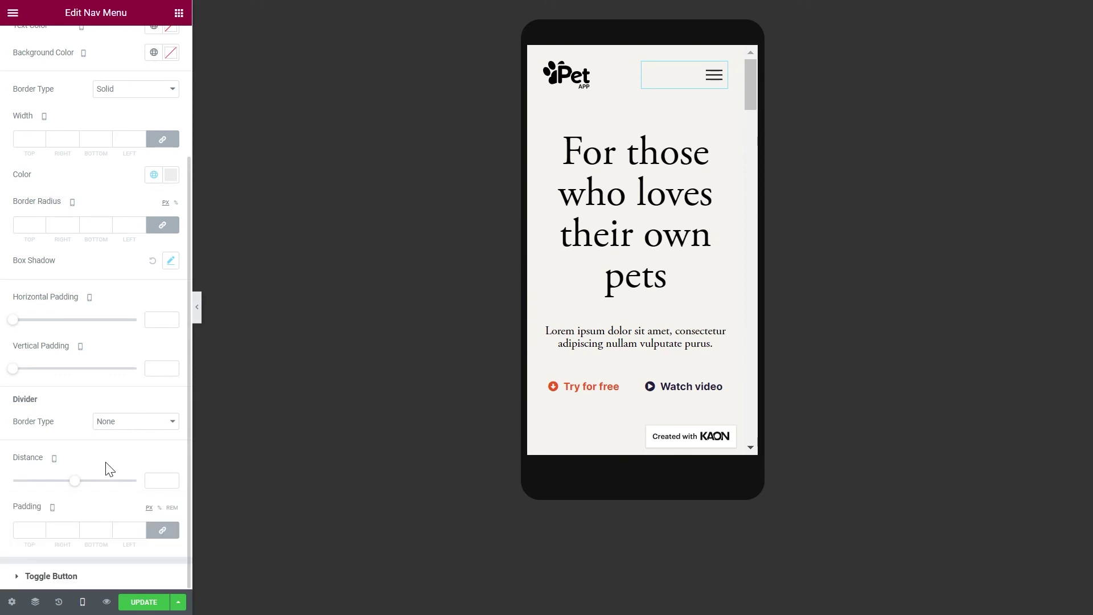
left_click(99, 575)
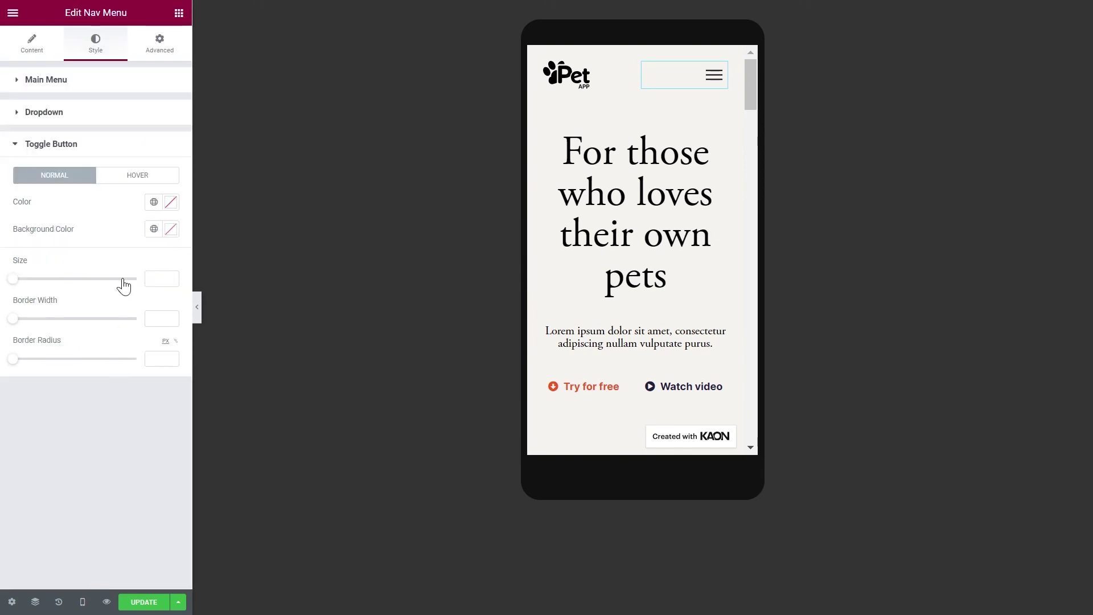
left_click(153, 203)
left_click(139, 261)
left_click(153, 230)
left_click(152, 231)
Reset the toggle size to default, check border width and radius, and open the mobile menu.
left_click_drag(16, 281, 37, 280)
left_click(155, 279)
key("BackSpace")
left_click(157, 318)
left_click(157, 358)
left_click(715, 85)
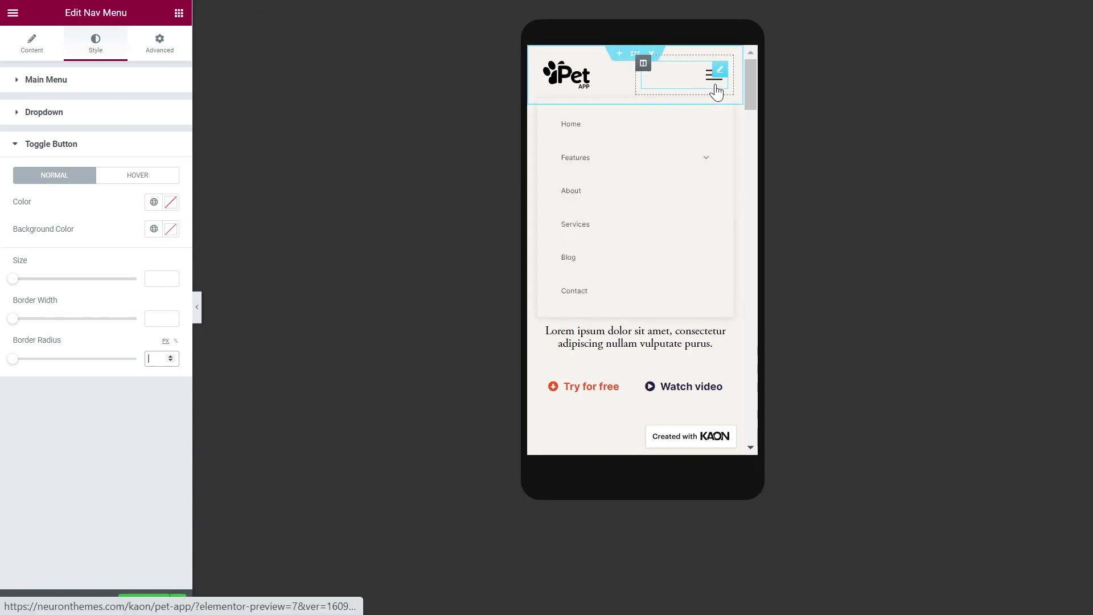
left_click(122, 120)
Apply the global Dropdown Menu font to the mobile dropdown items.
left_click(153, 144)
scroll(108, 268, "down", 5)
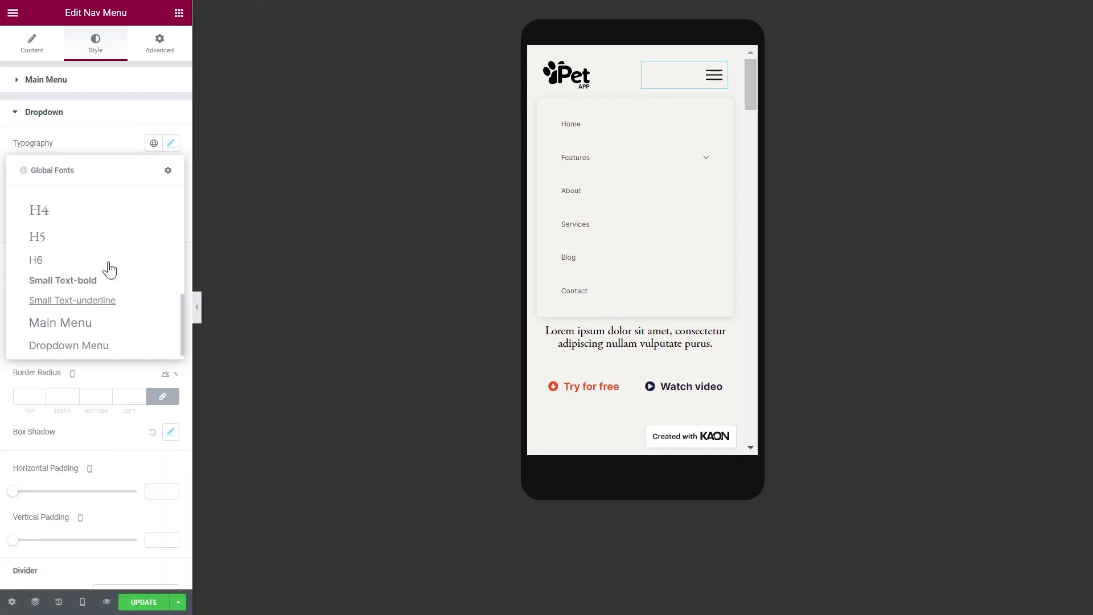
left_click(97, 342)
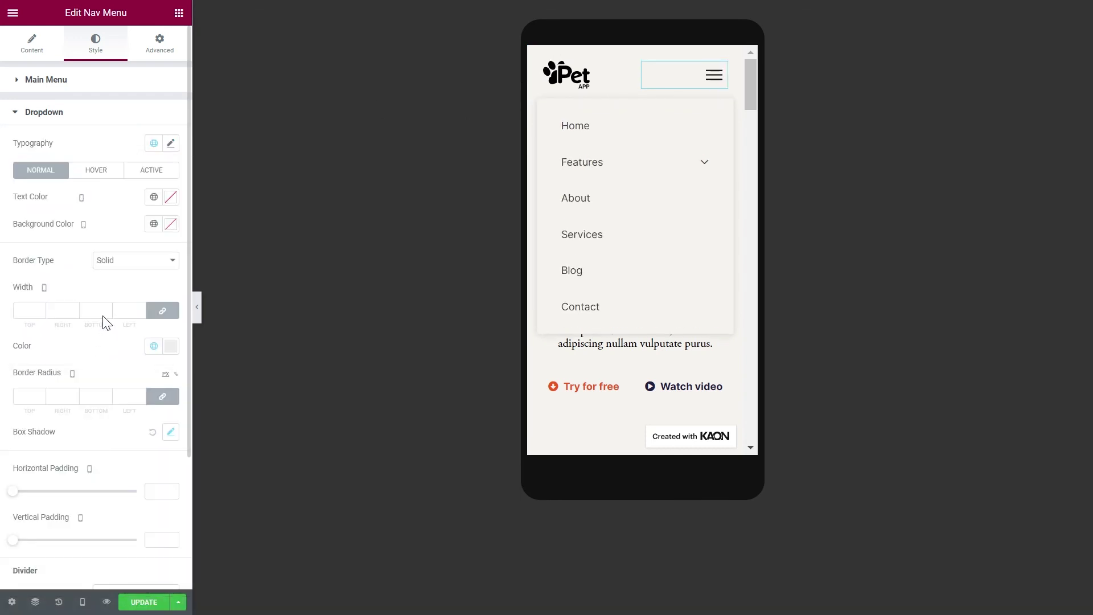
Make the dropdown text the Primary colour on a Light Peach background.
left_click(152, 197)
left_click(107, 257)
left_click(154, 224)
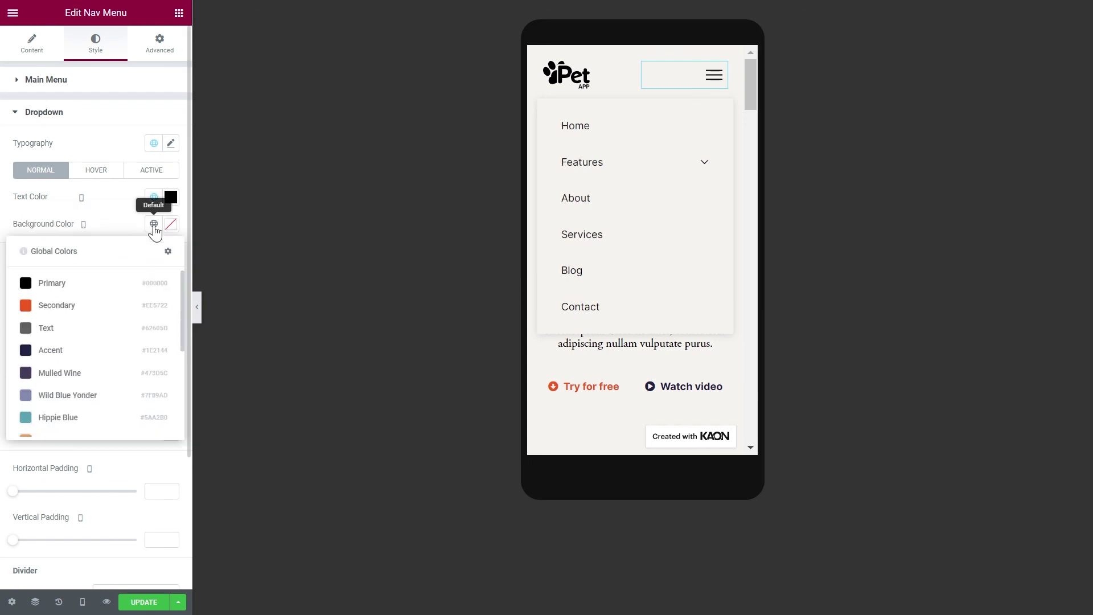
scroll(108, 319, "down", 5)
left_click(82, 421)
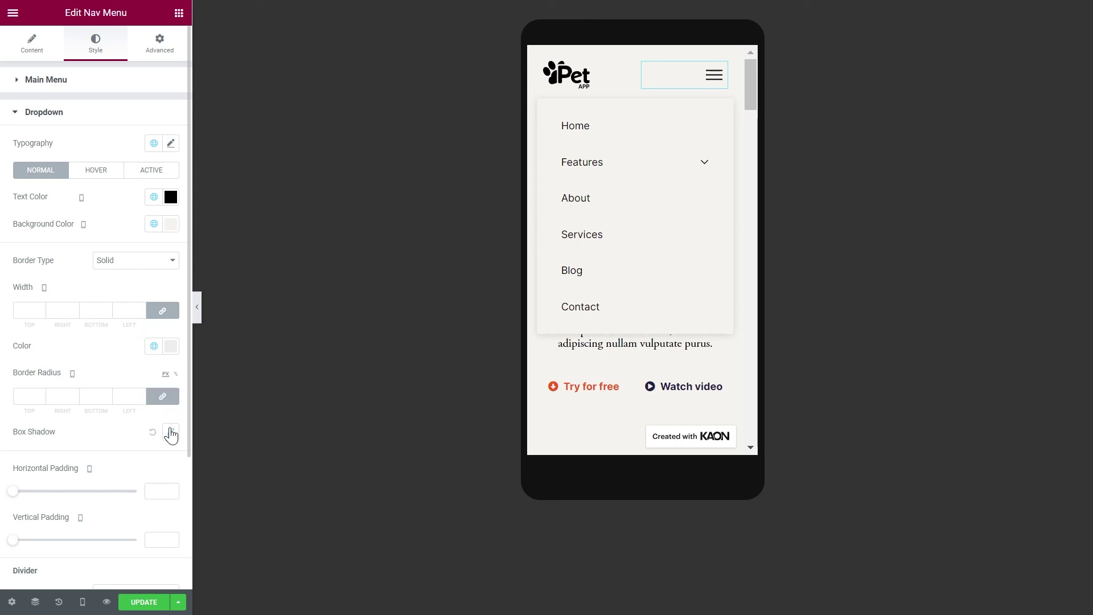
scroll(159, 433, "down", 2)
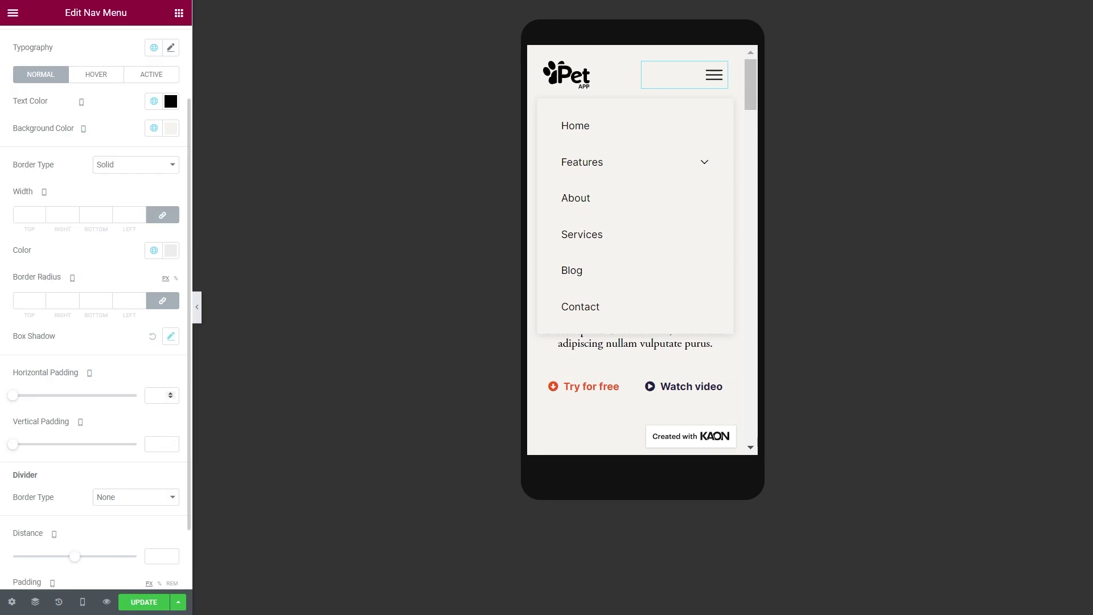
Give dropdown items 10 px horizontal and 2 px vertical padding, with 10 px distance.
left_click(160, 395)
type("10")
left_click(162, 444)
type("2")
scroll(161, 449, "down", 1)
left_click(162, 482)
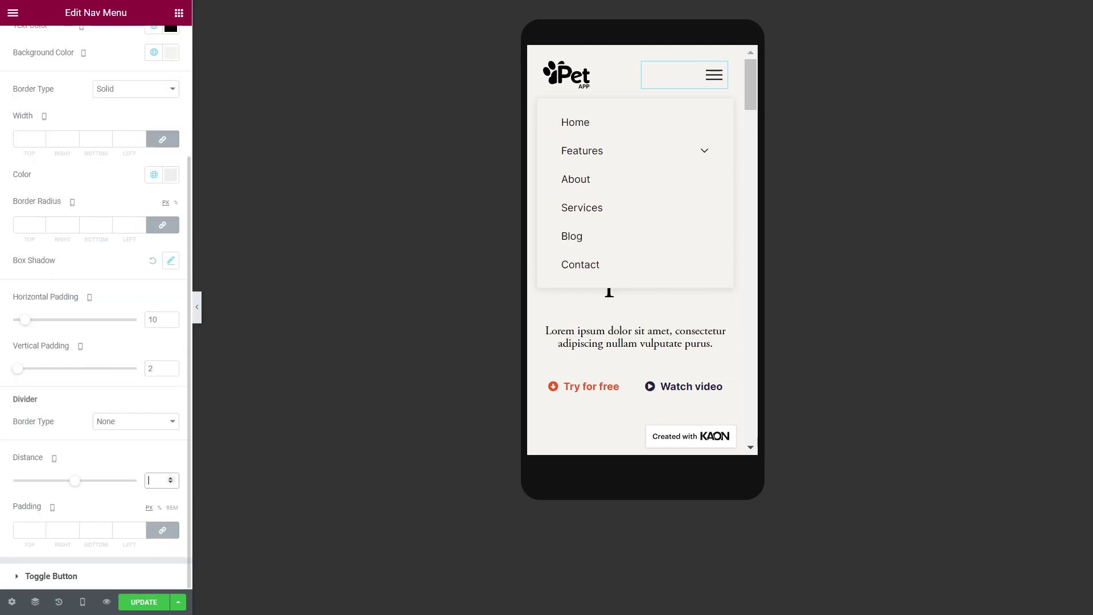
type("10")
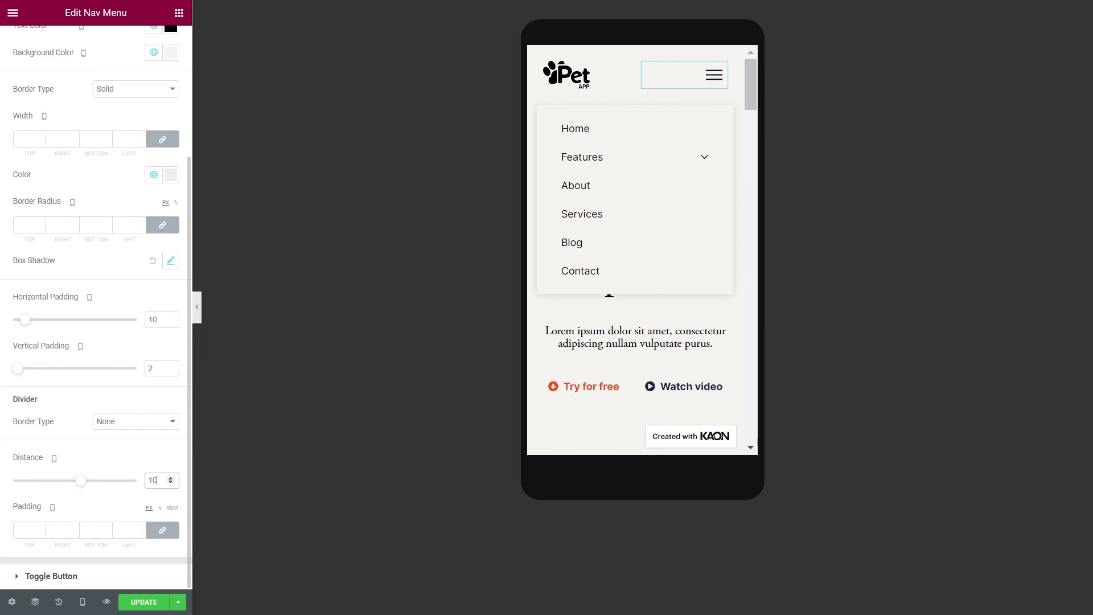
Set unlinked dropdown padding to 14, 5, 14, 5 px and test the Features submenu.
left_click(162, 528)
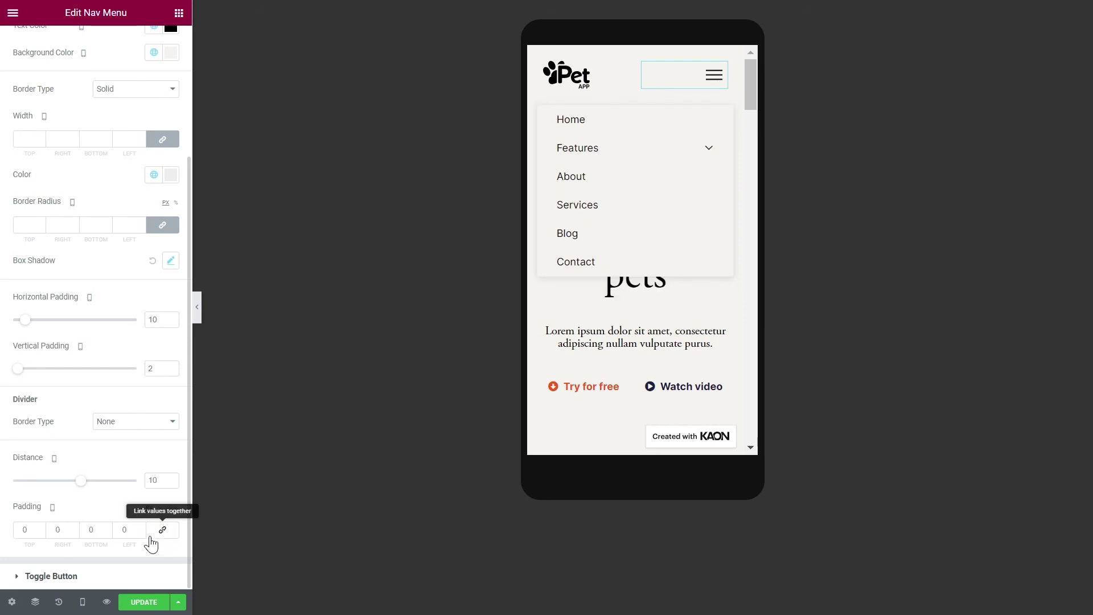
left_click(26, 530)
type("14")
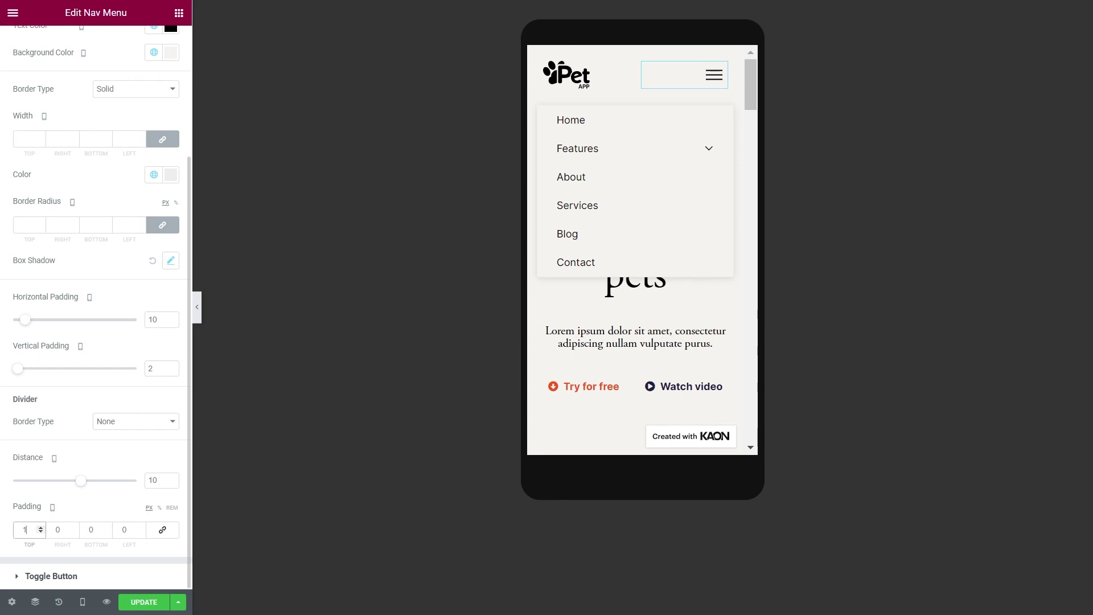
left_click(58, 529)
type("5")
key("Tab")
type("14")
key("Tab")
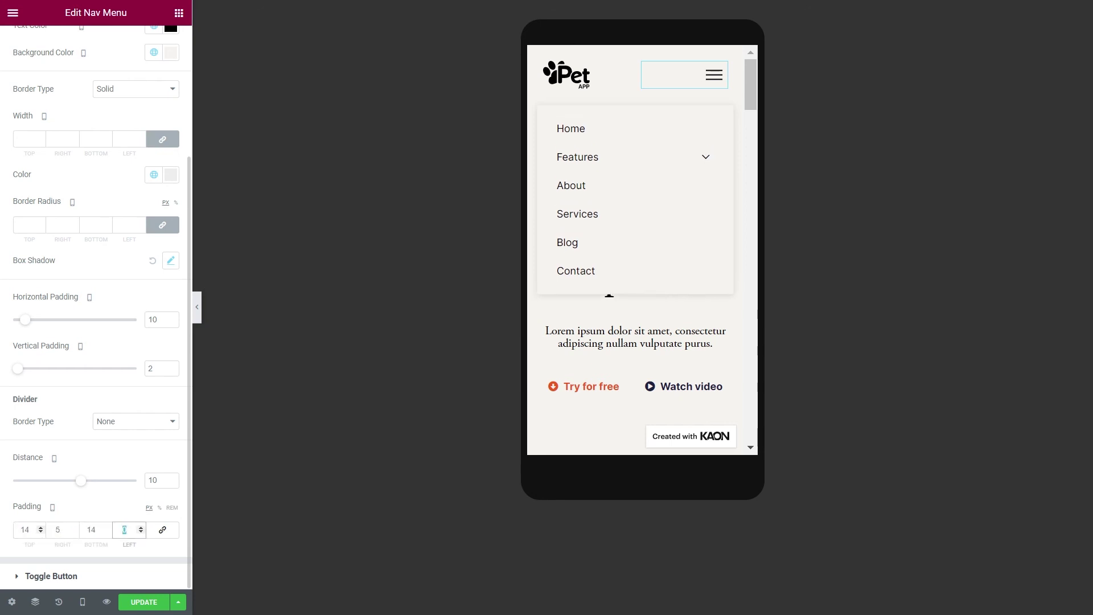
type("5")
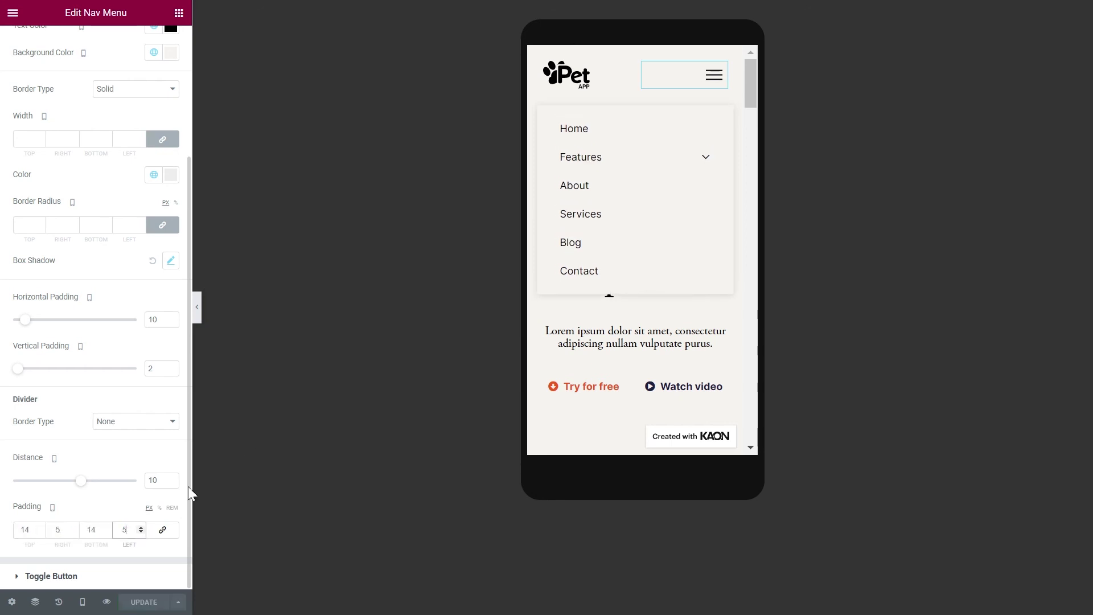
left_click(706, 160)
left_click(706, 161)
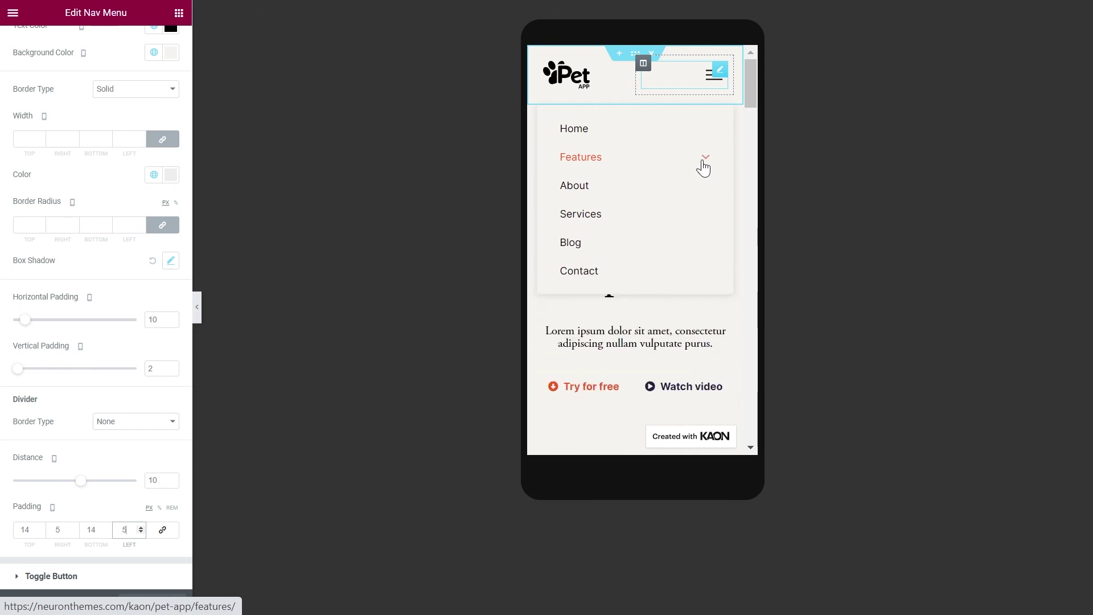